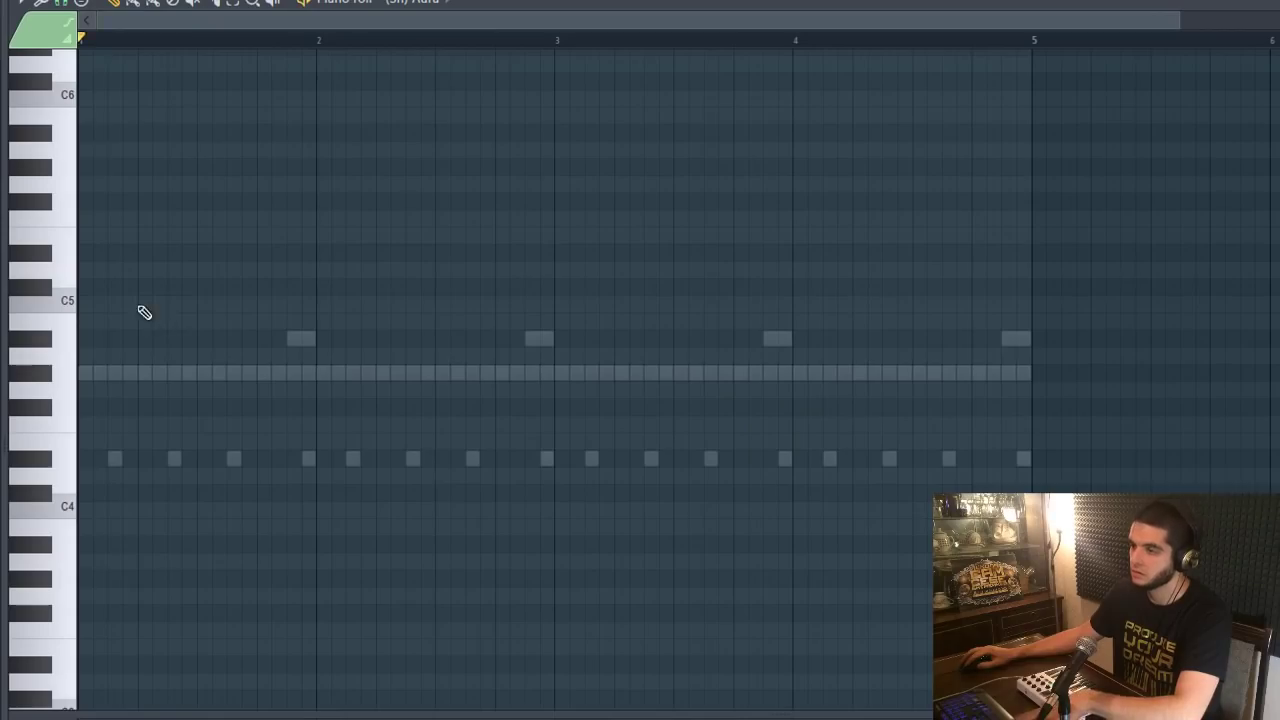
Place six short C5 notes for the (Sn) Aura snare across bars 1 and 2 while the pattern plays.
{"action": "left_click", "coordinate": [140, 305]}
{"action": "key", "text": "space"}
{"action": "left_click", "coordinate": [264, 304]}
{"action": "left_click", "coordinate": [278, 304]}
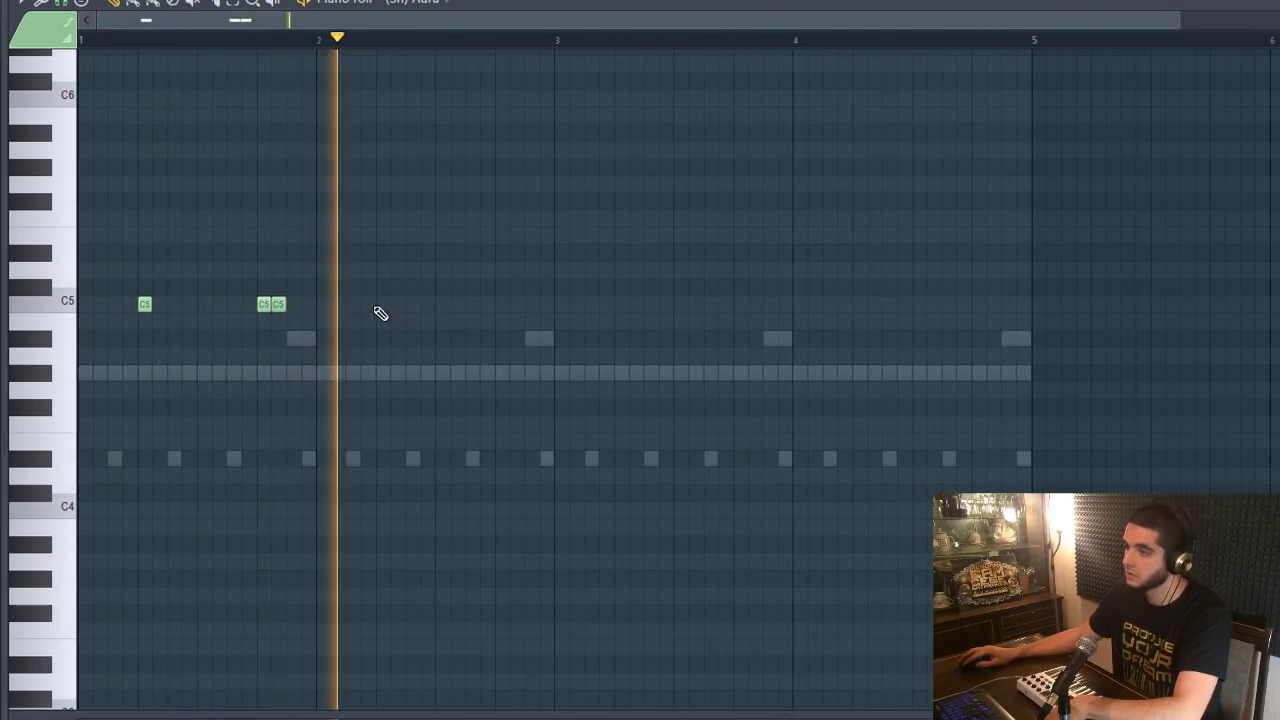
{"action": "left_click", "coordinate": [383, 304]}
{"action": "left_click", "coordinate": [502, 304]}
{"action": "left_click", "coordinate": [547, 304]}
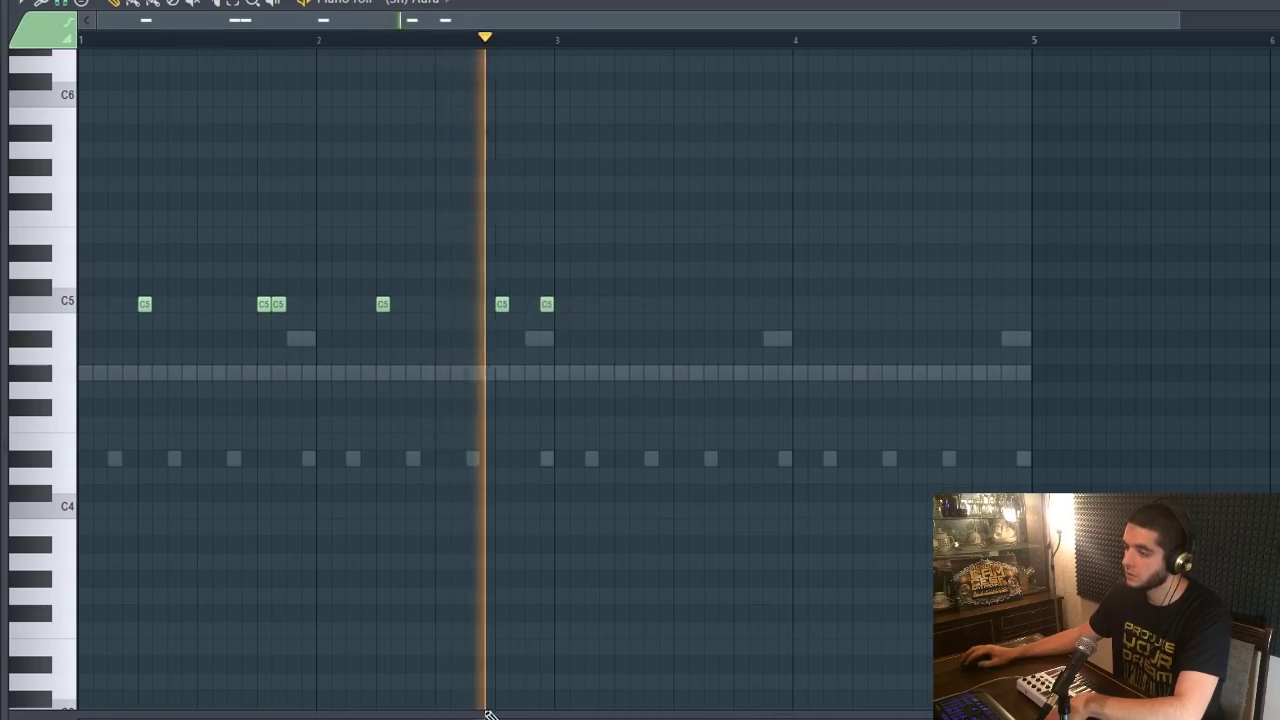
{"action": "key", "text": "space"}
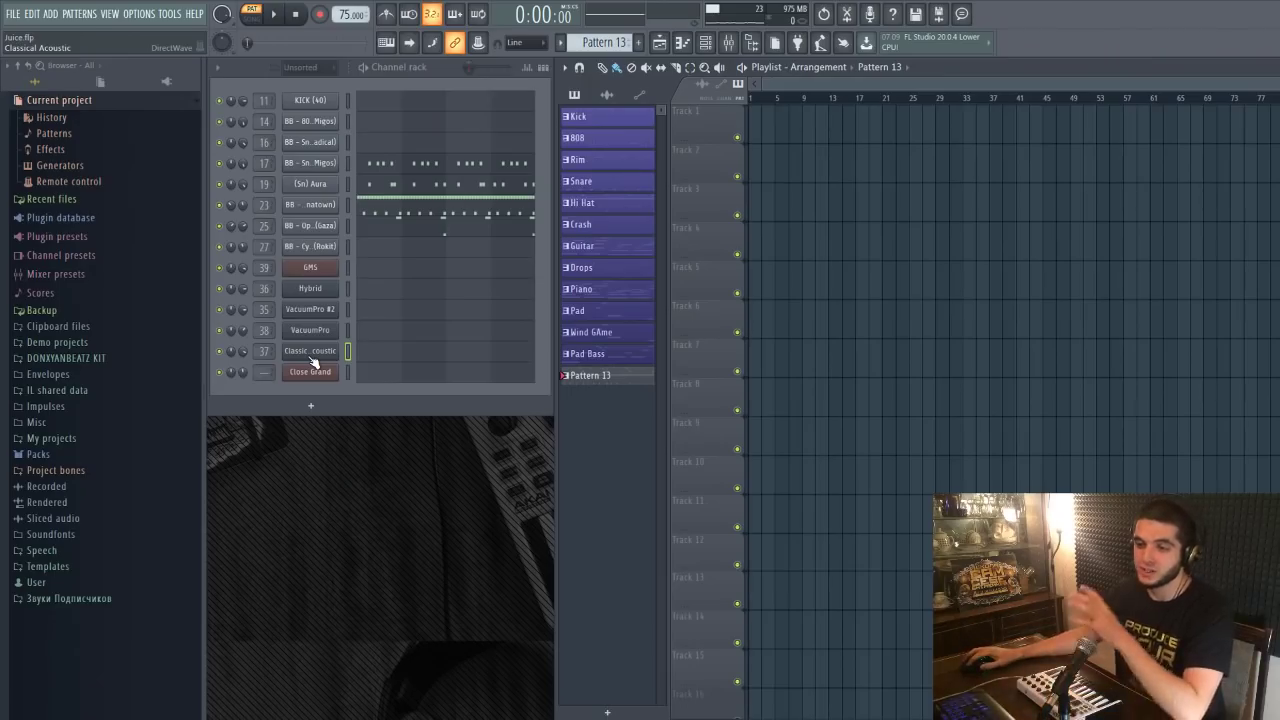
Open the Classical Acoustic channel and show the Guitar instruments among the sound packs in the browser.
{"action": "left_click", "coordinate": [311, 352]}
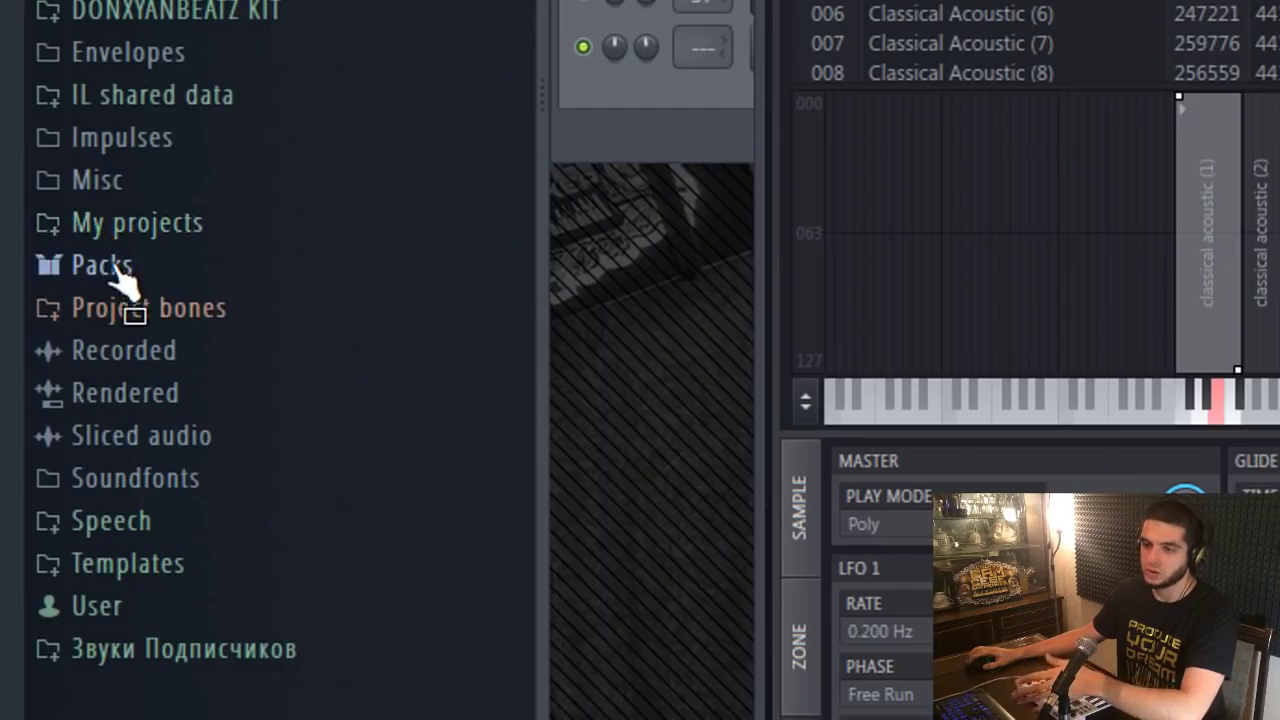
{"action": "left_click", "coordinate": [118, 266]}
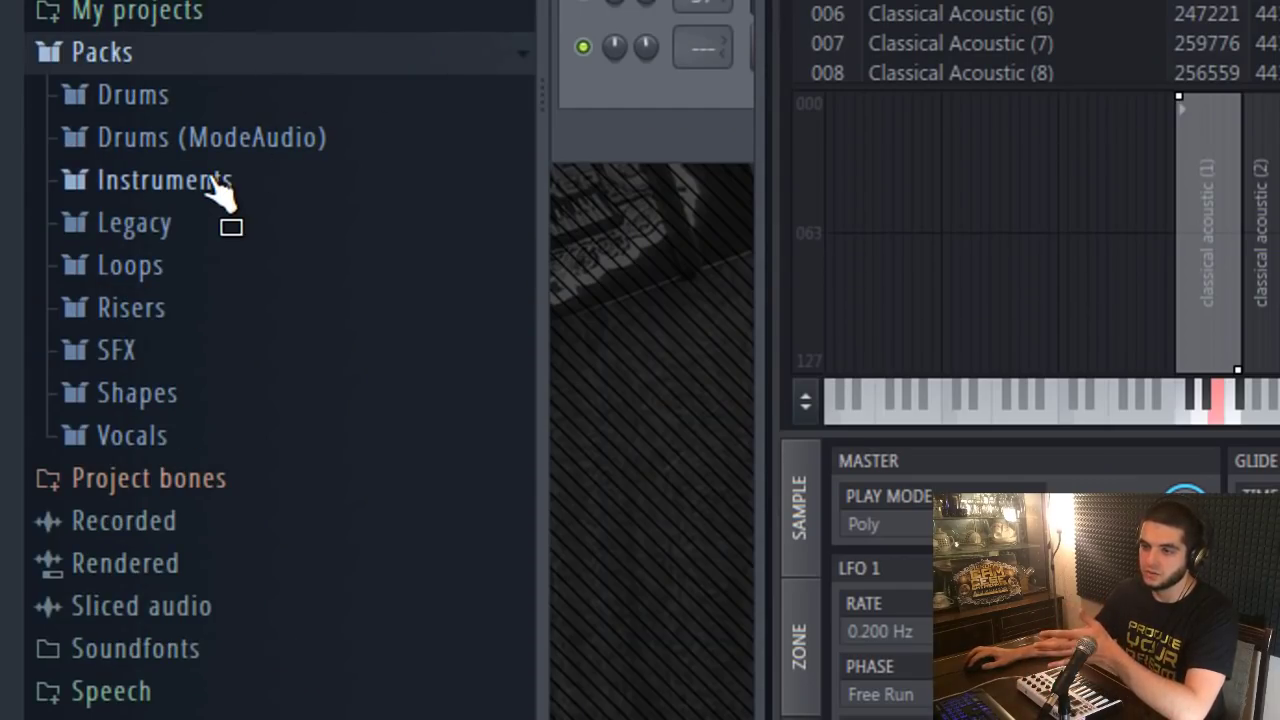
{"action": "left_click", "coordinate": [215, 180]}
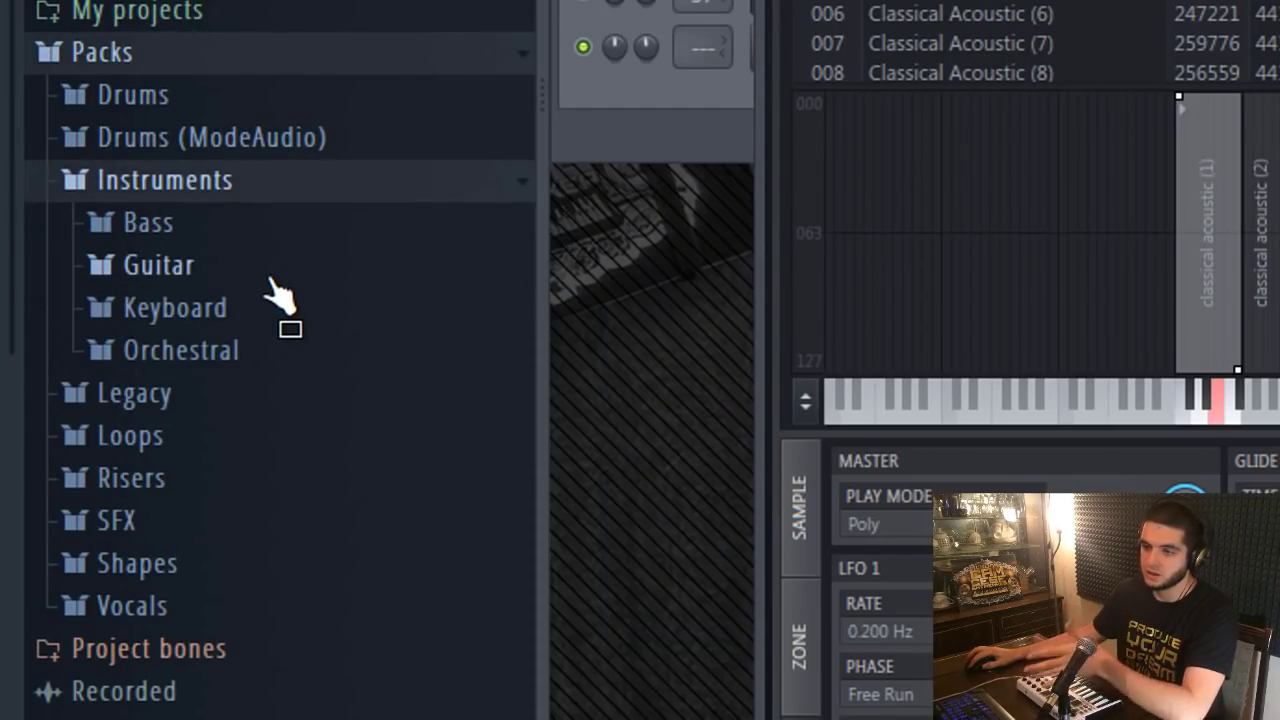
{"action": "left_click", "coordinate": [266, 272]}
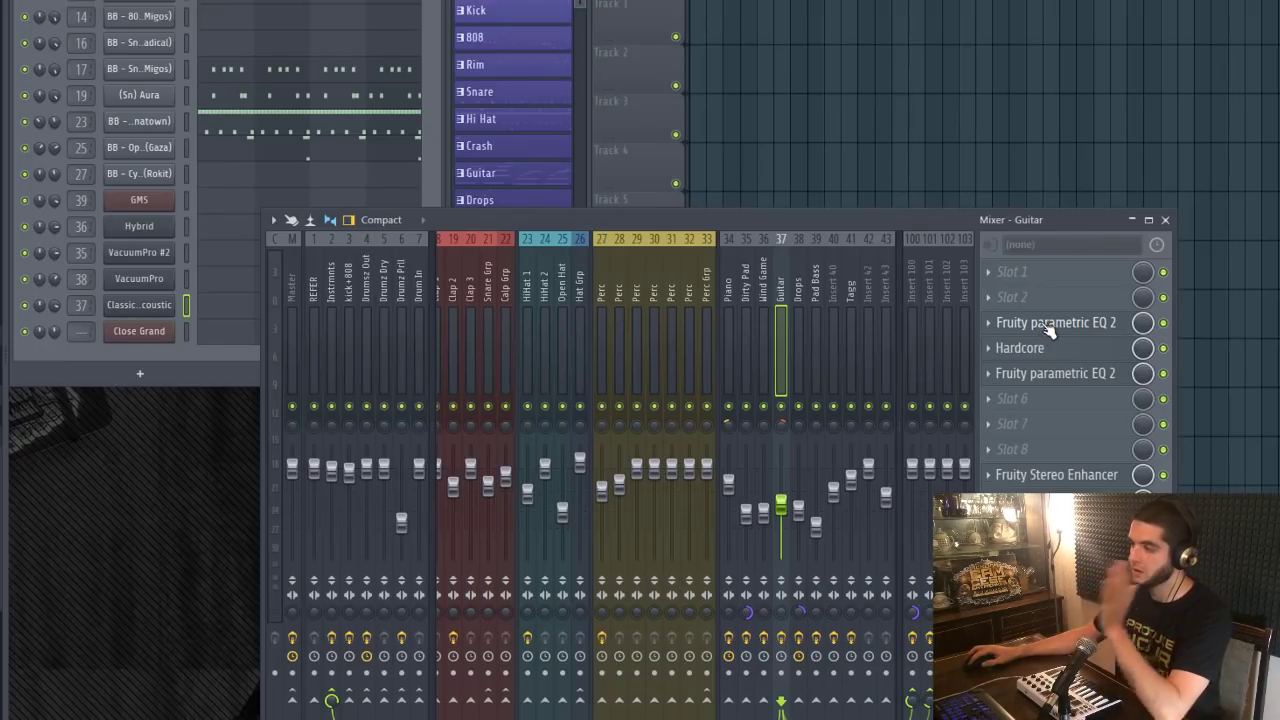
Inspect the first Fruity parametric EQ 2 and the Hardcore effect, including its cabinet models, on the Guitar mixer track.
{"action": "left_click", "coordinate": [1048, 325]}
{"action": "left_click", "coordinate": [1048, 325]}
{"action": "left_click", "coordinate": [1043, 352]}
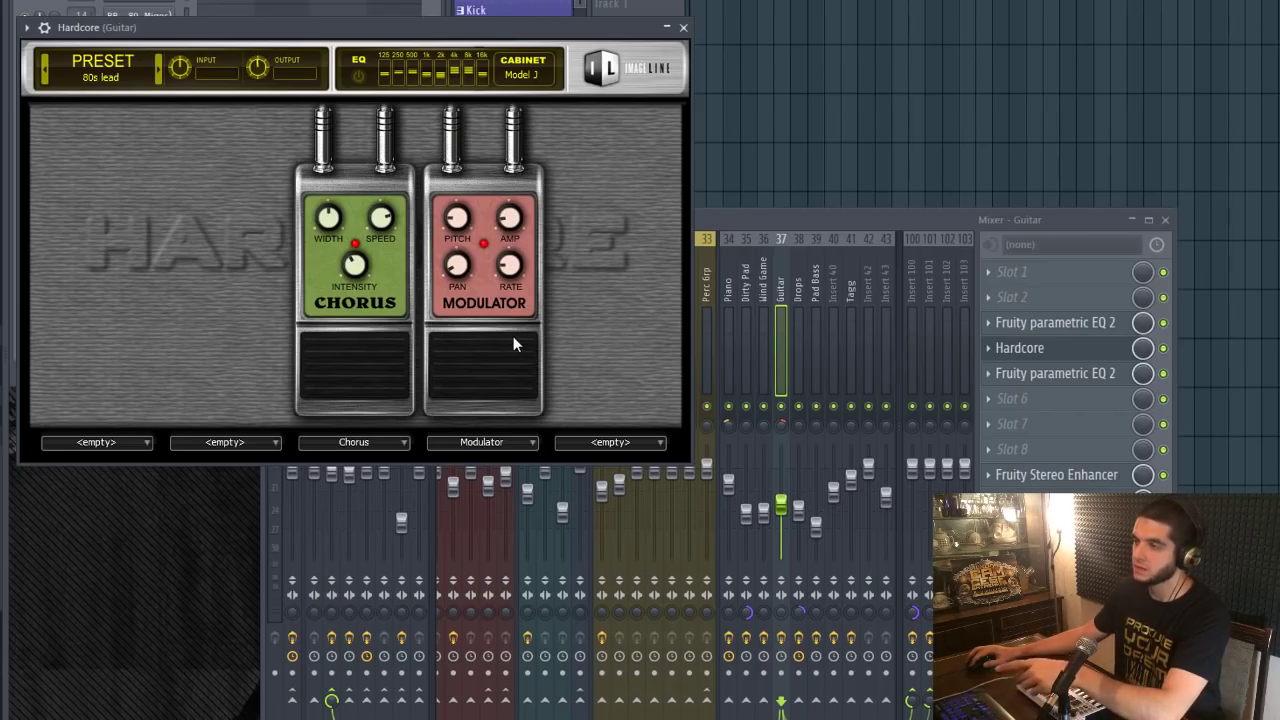
{"action": "left_click", "coordinate": [525, 74]}
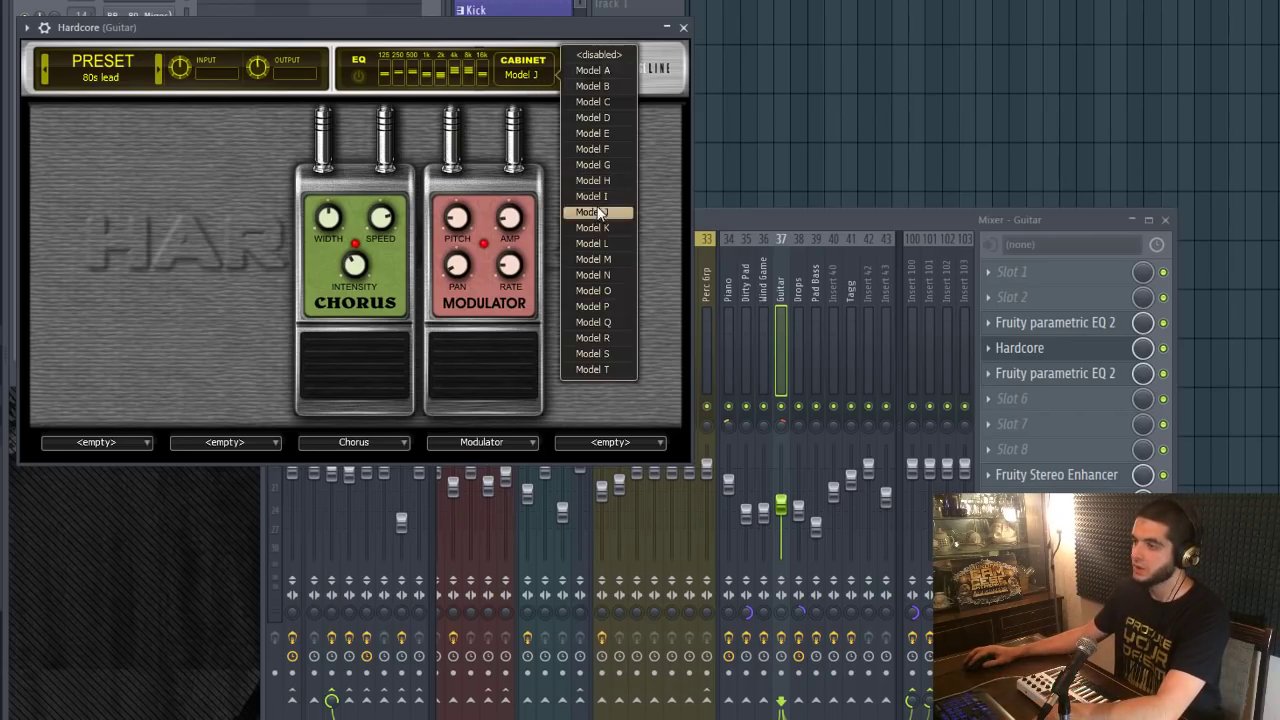
{"action": "left_click", "coordinate": [1019, 348]}
Inspect the second Fruity parametric EQ 2, the Fruity Stereo Enhancer and the Fruity delay 2 on the Guitar mixer track.
{"action": "left_click", "coordinate": [1056, 373]}
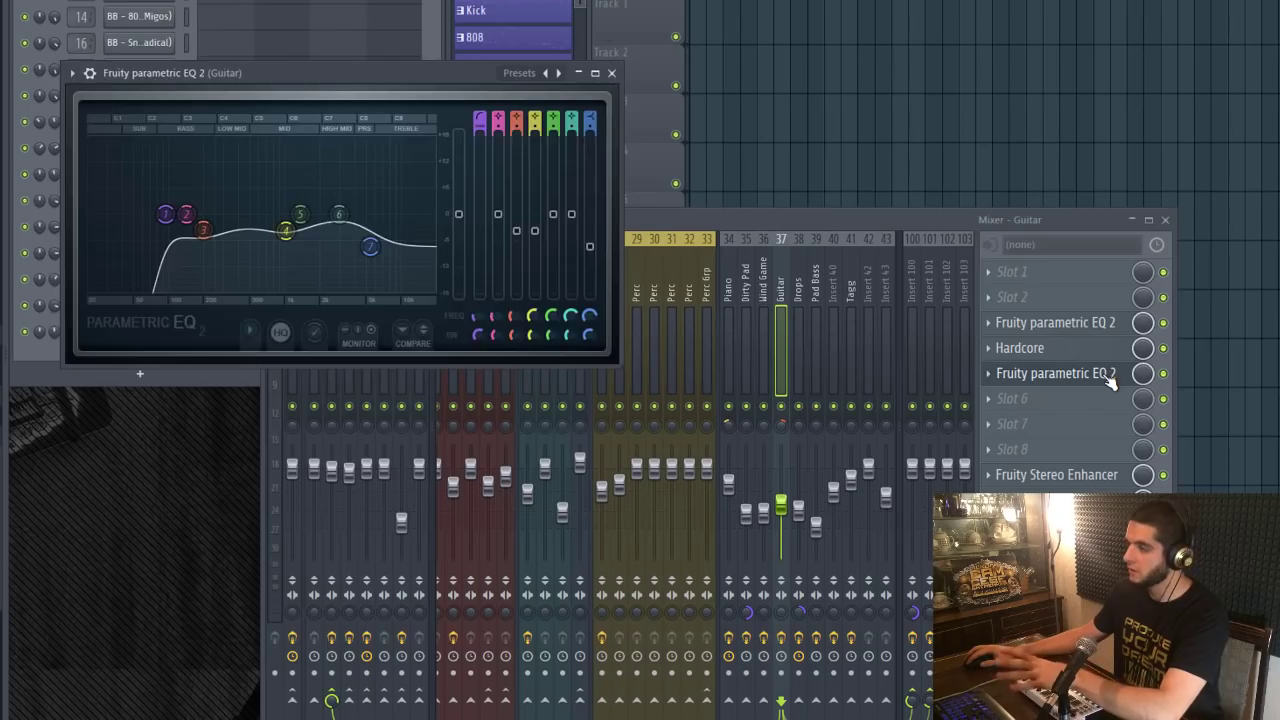
{"action": "left_click", "coordinate": [1106, 376]}
{"action": "left_click", "coordinate": [1095, 478]}
{"action": "left_click", "coordinate": [1095, 478]}
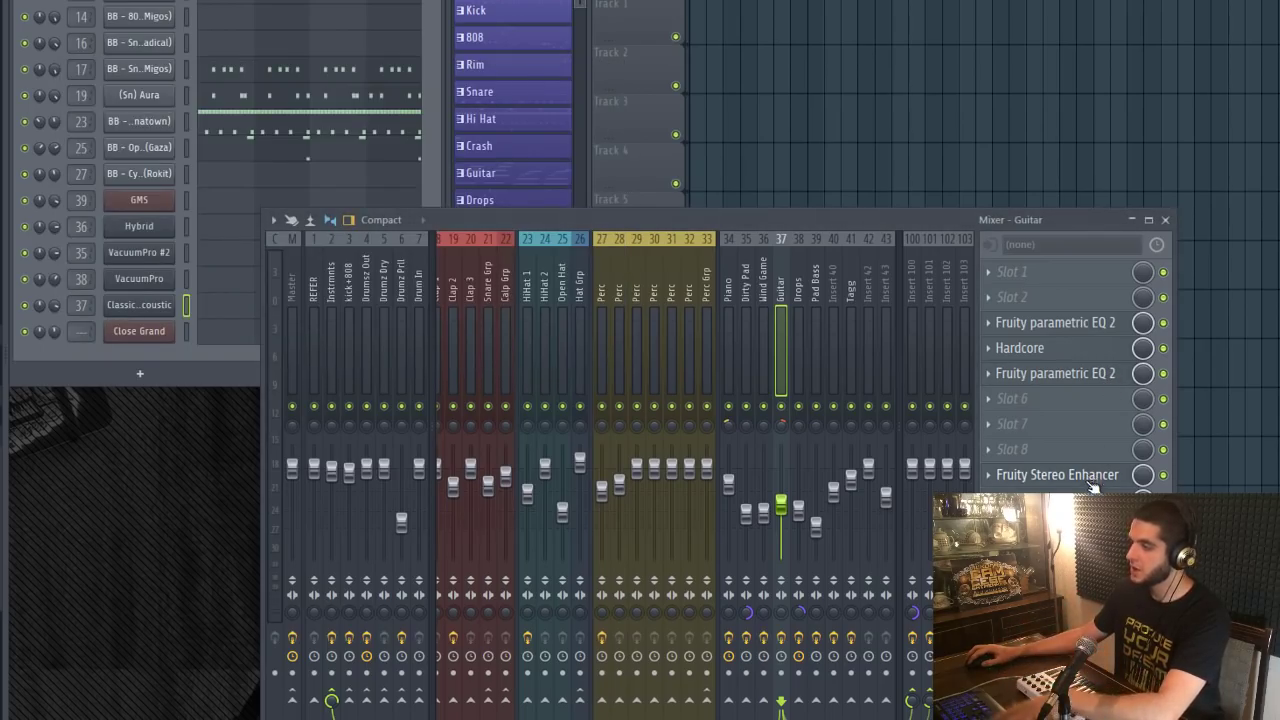
{"action": "left_click", "coordinate": [1095, 500]}
{"action": "left_click", "coordinate": [1095, 500]}
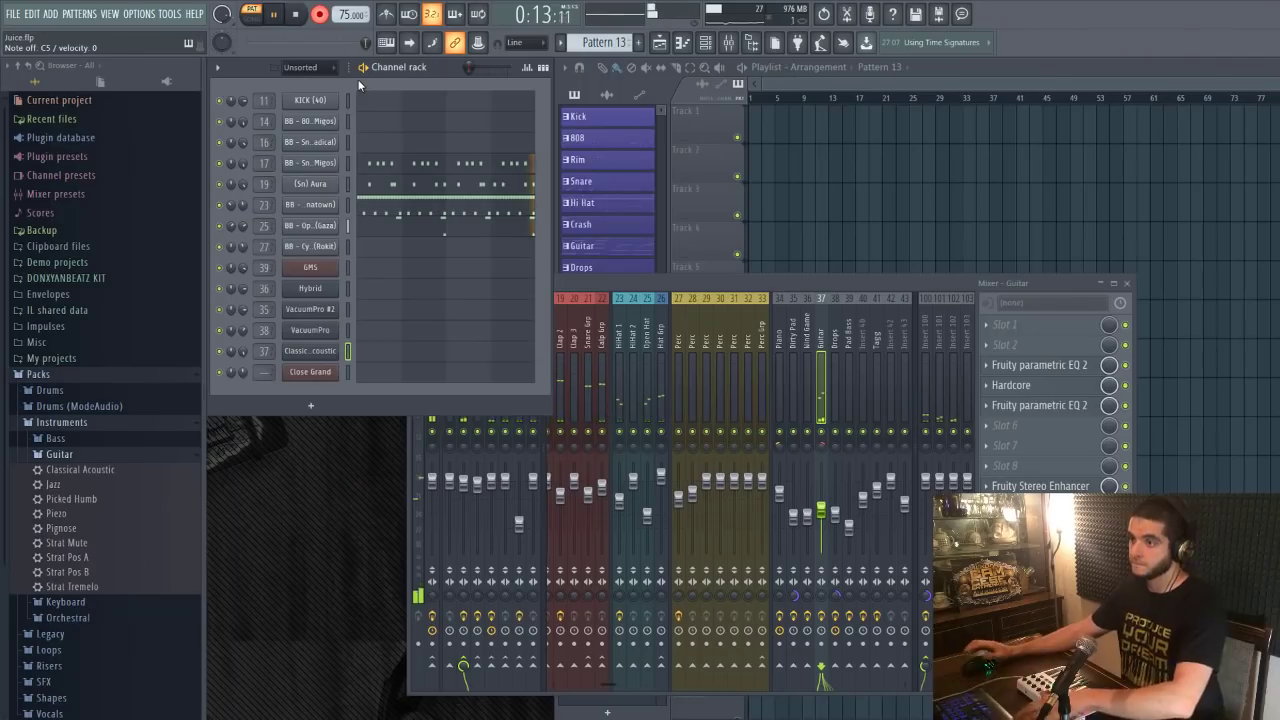
Quantize the recorded Classical Acoustic guitar notes of Pattern 13 to the grid and play them back.
{"action": "key", "text": "space"}
{"action": "left_click", "coordinate": [370, 358]}
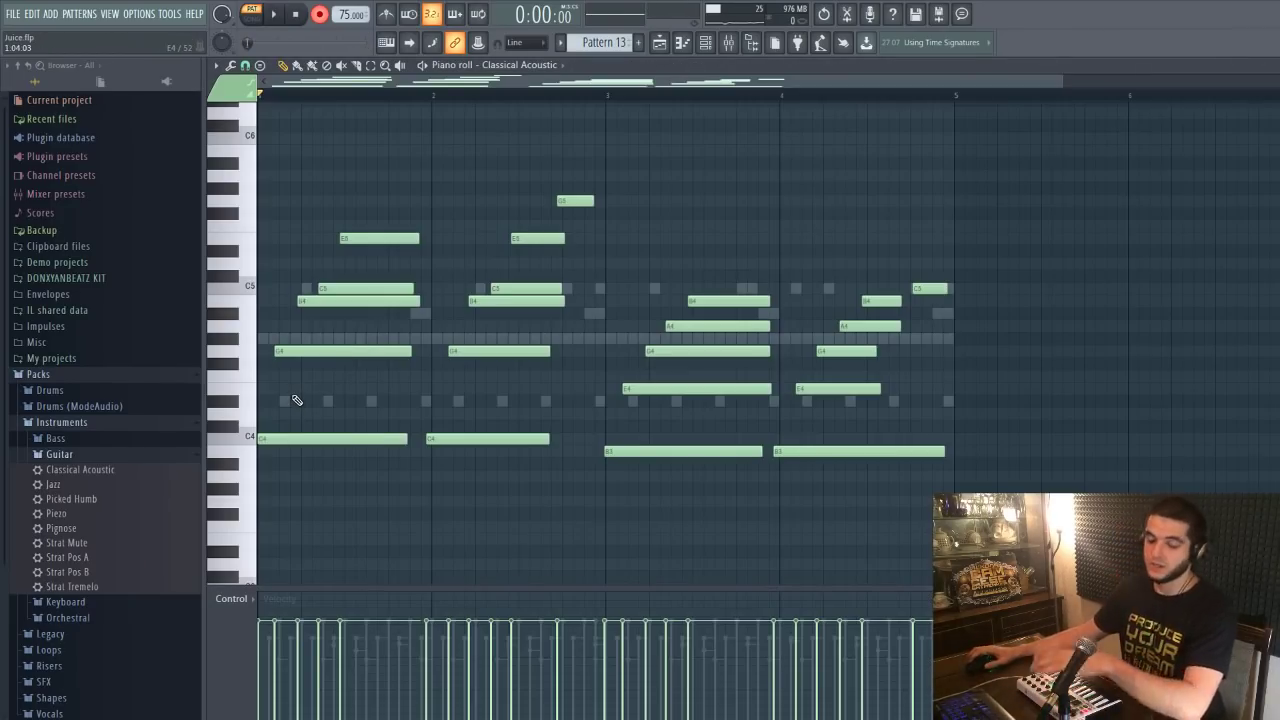
{"action": "key", "text": "alt+q"}
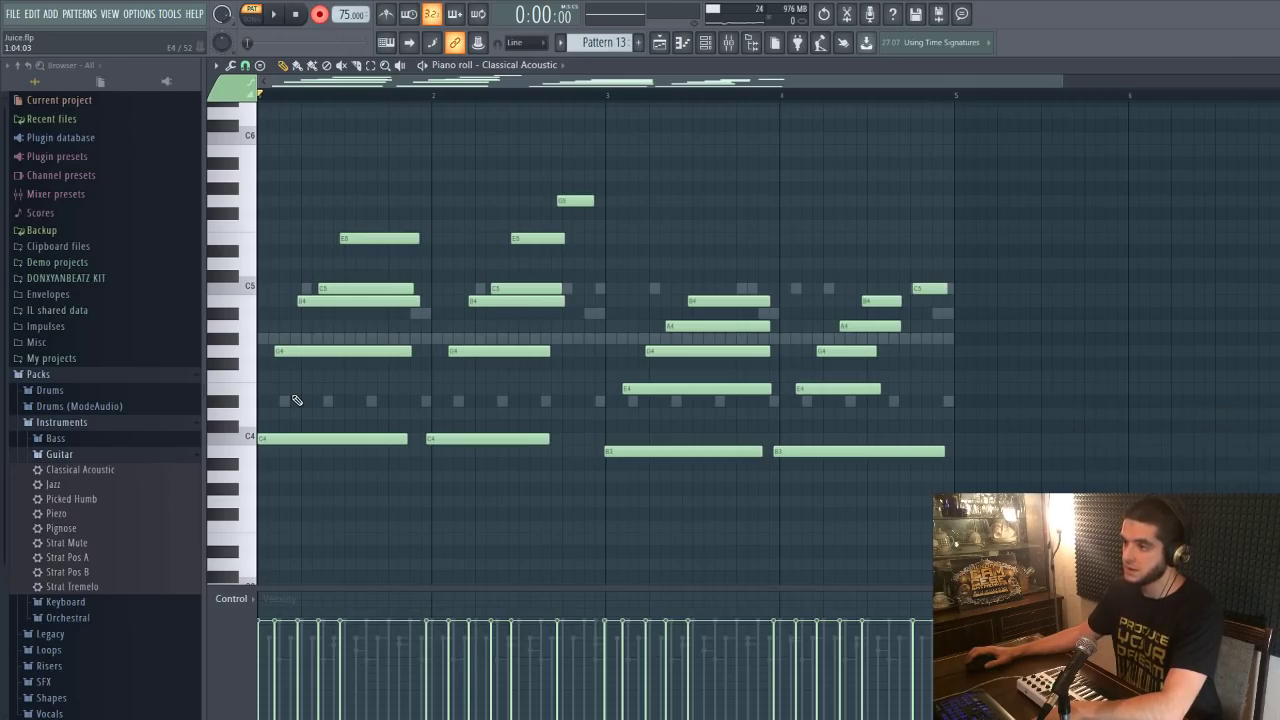
{"action": "key", "text": "space"}
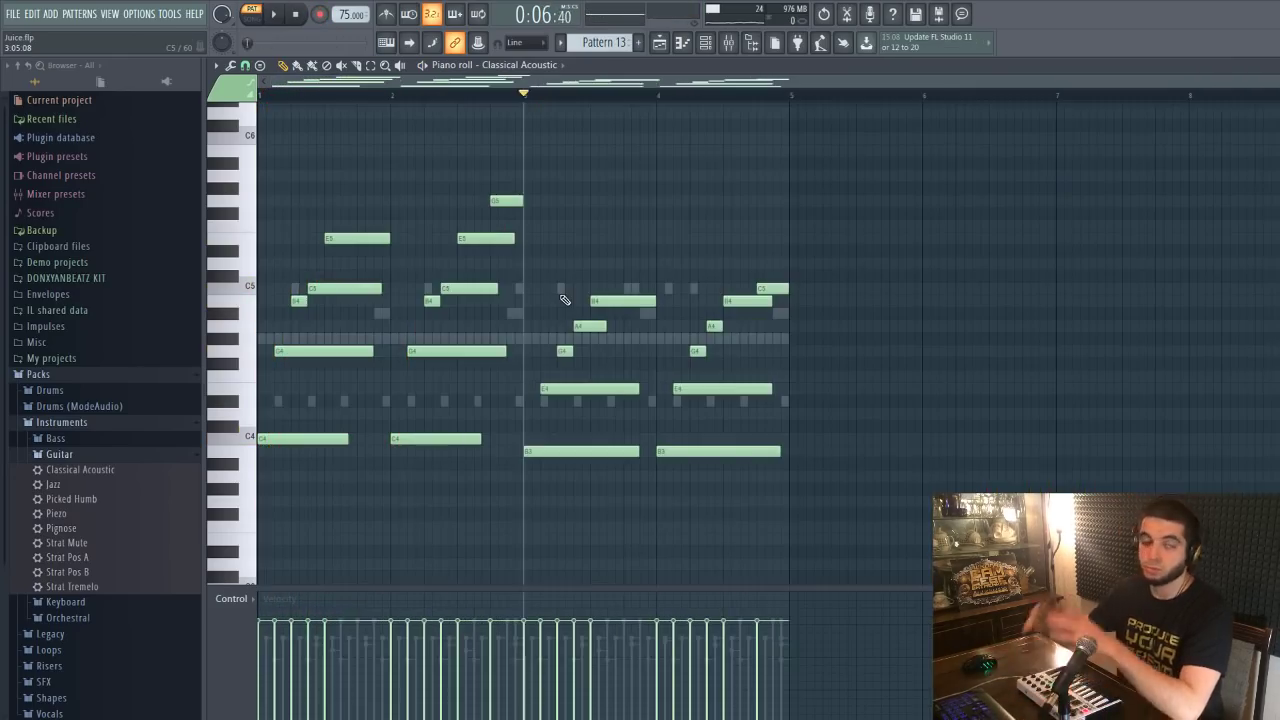
{"action": "left_click_drag", "start_coordinate": [850, 150], "coordinate": [383, 533]}
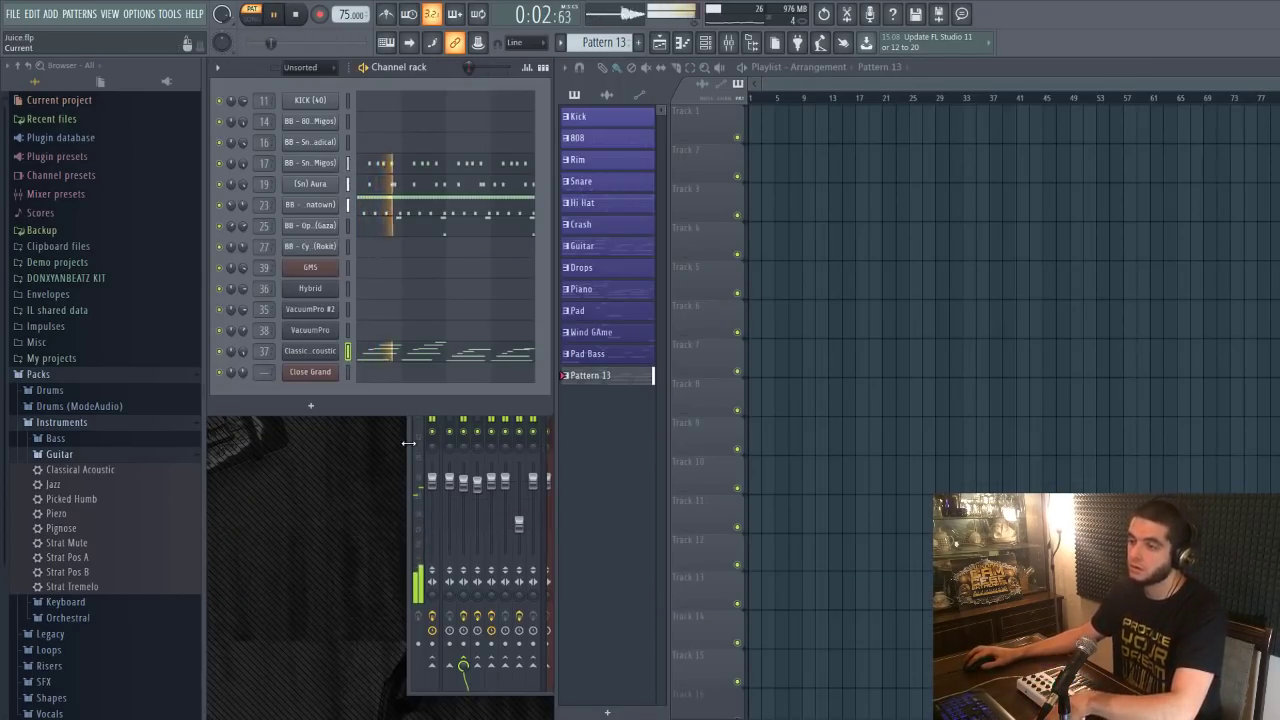
Move the mixer window away from the channel rack during playback and stop the pattern.
{"action": "left_click", "coordinate": [408, 443]}
{"action": "left_click_drag", "start_coordinate": [606, 292], "coordinate": [692, 298]}
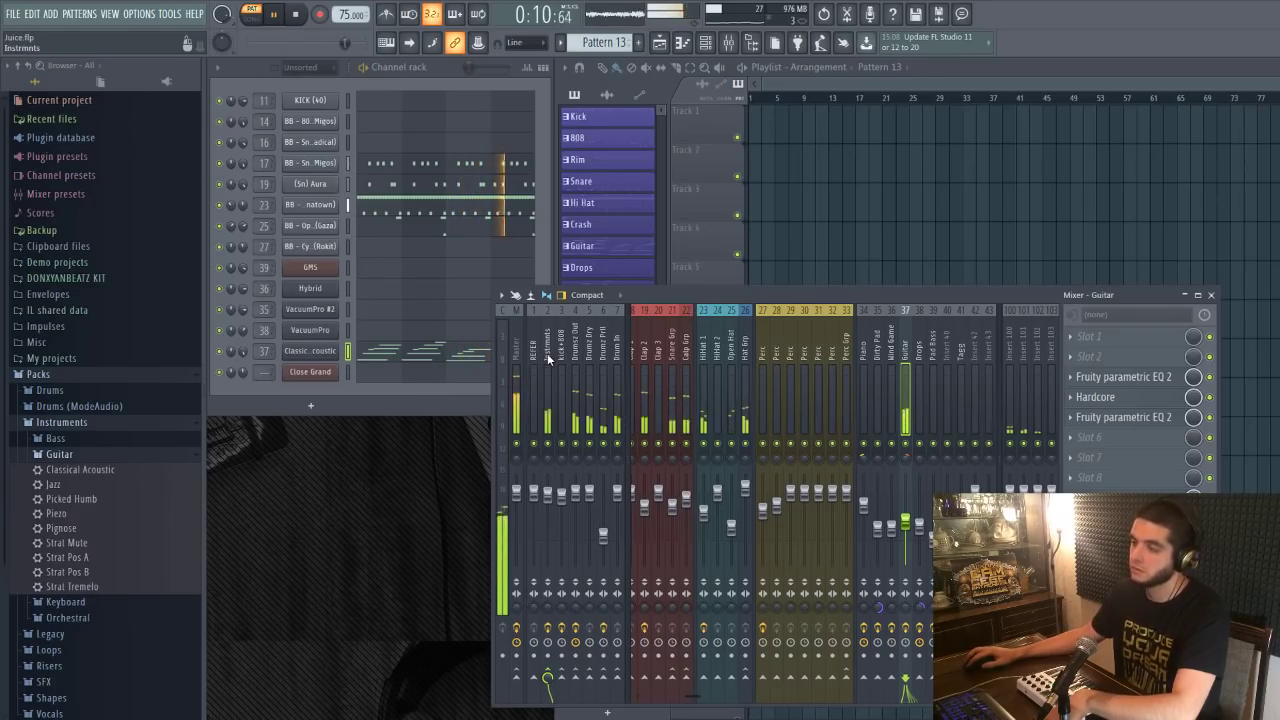
{"action": "left_click_drag", "start_coordinate": [687, 295], "coordinate": [751, 257]}
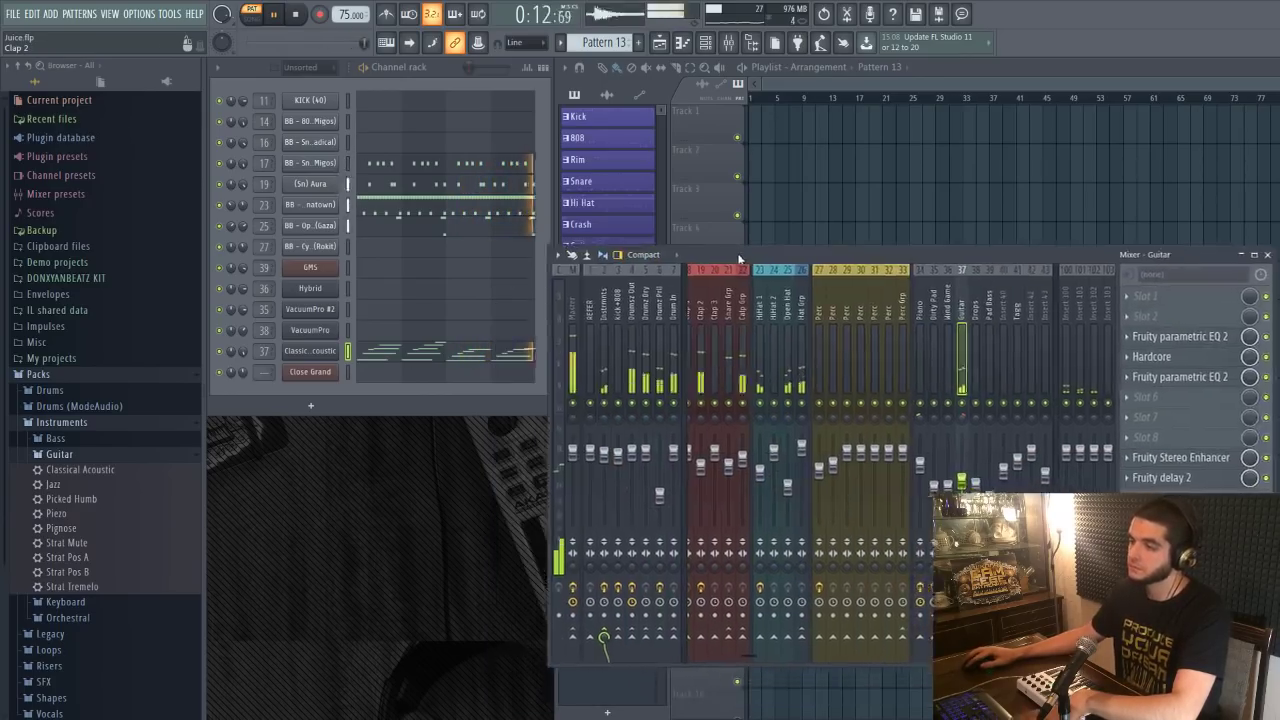
{"action": "left_click", "coordinate": [401, 352]}
{"action": "key", "text": "space"}
{"action": "key", "text": "F7"}
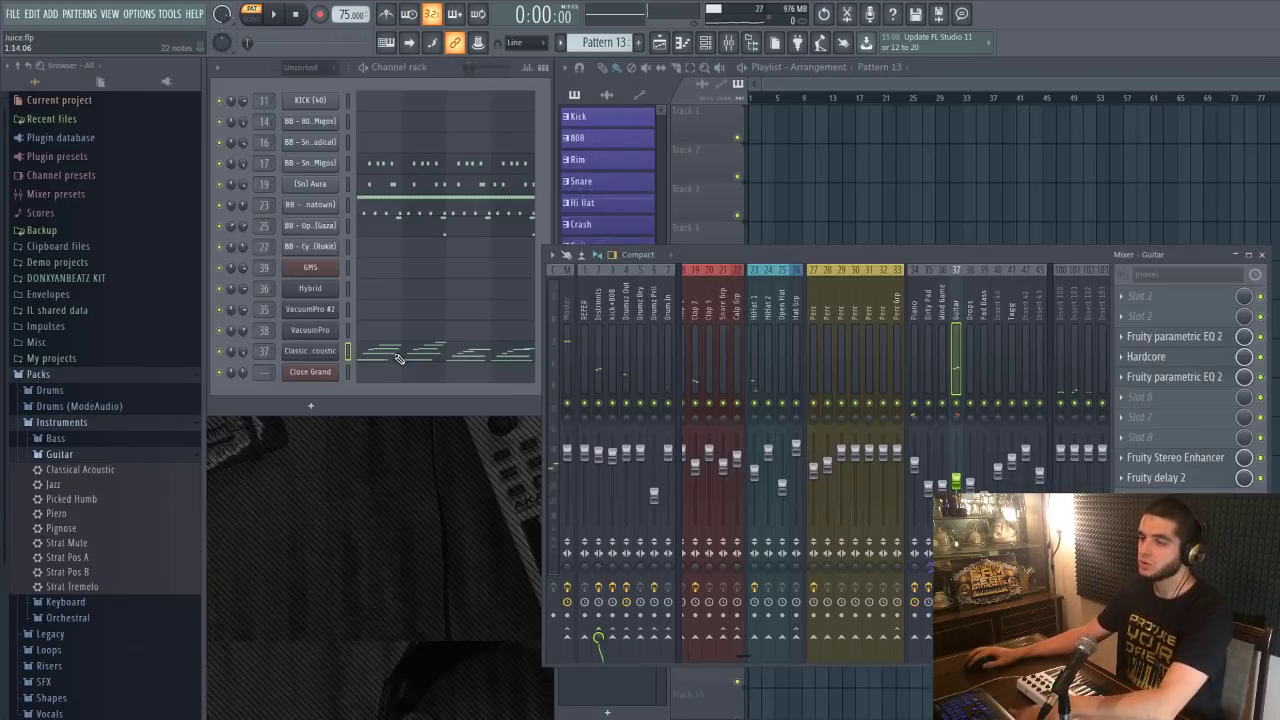
Inspect the Pitcher effect's key and scale settings on the Instrmnts mixer track.
{"action": "left_click", "coordinate": [601, 308]}
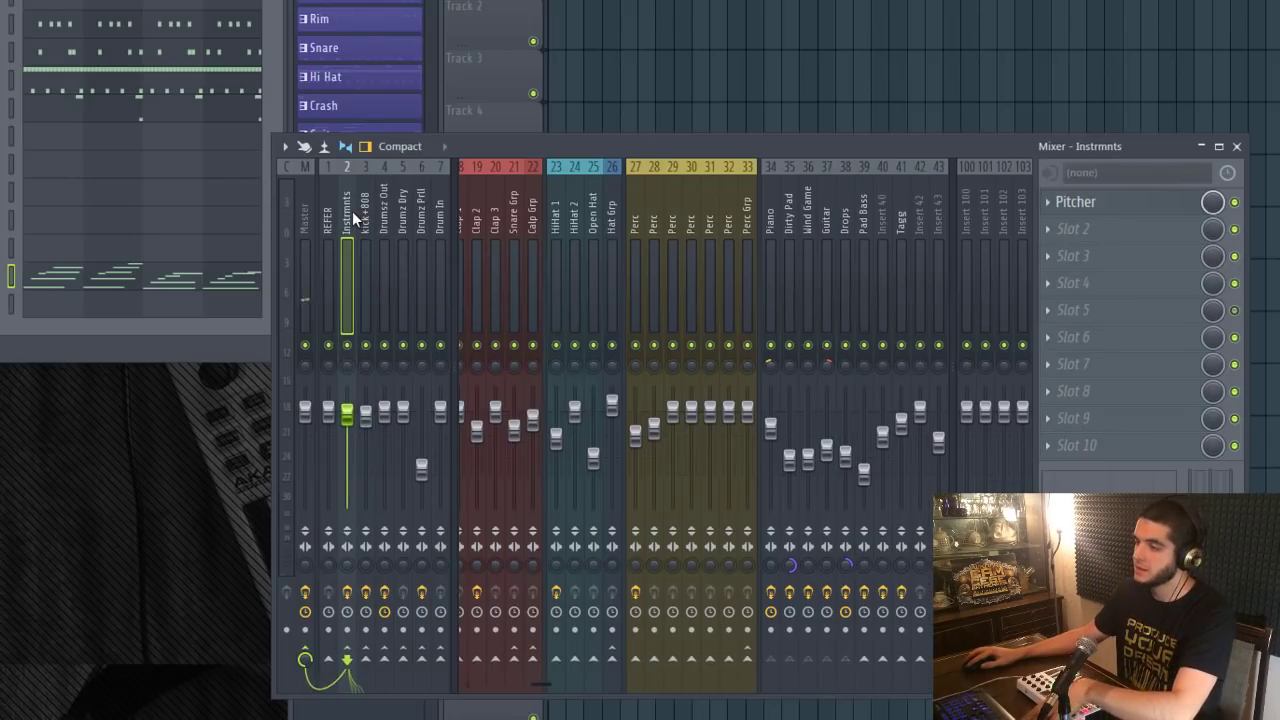
{"action": "left_click", "coordinate": [1097, 209]}
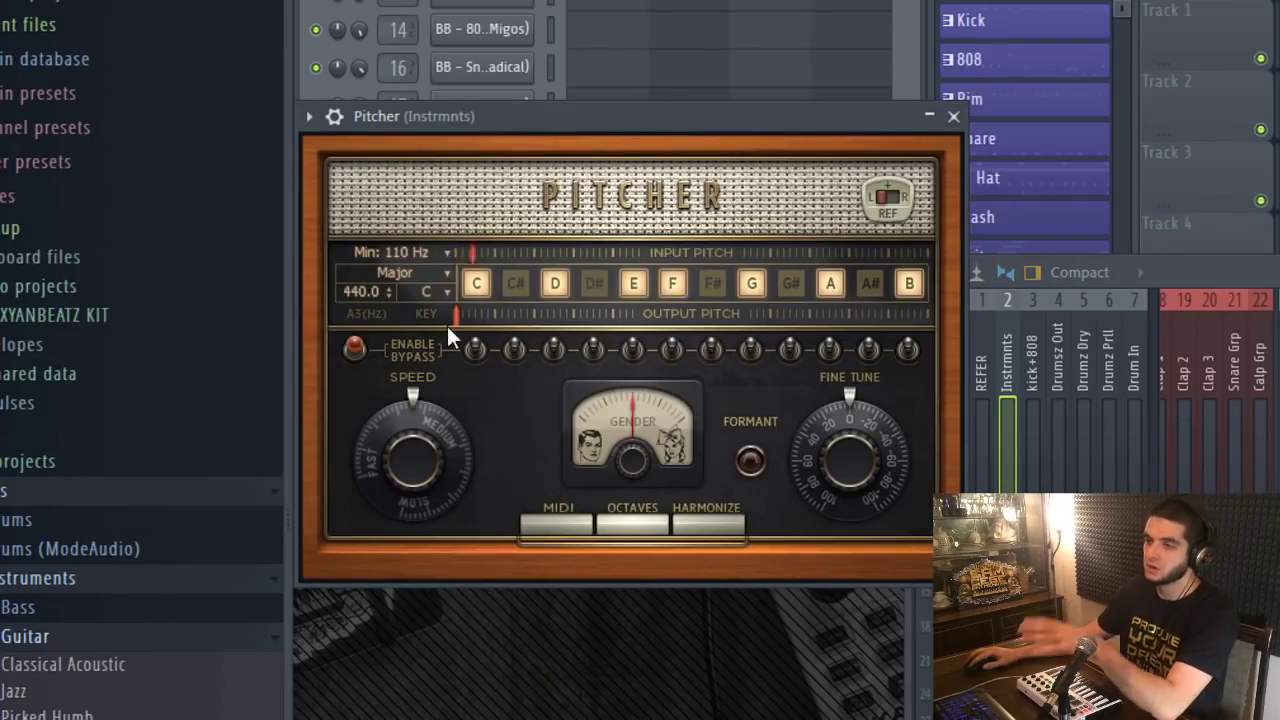
{"action": "key", "text": "Escape"}
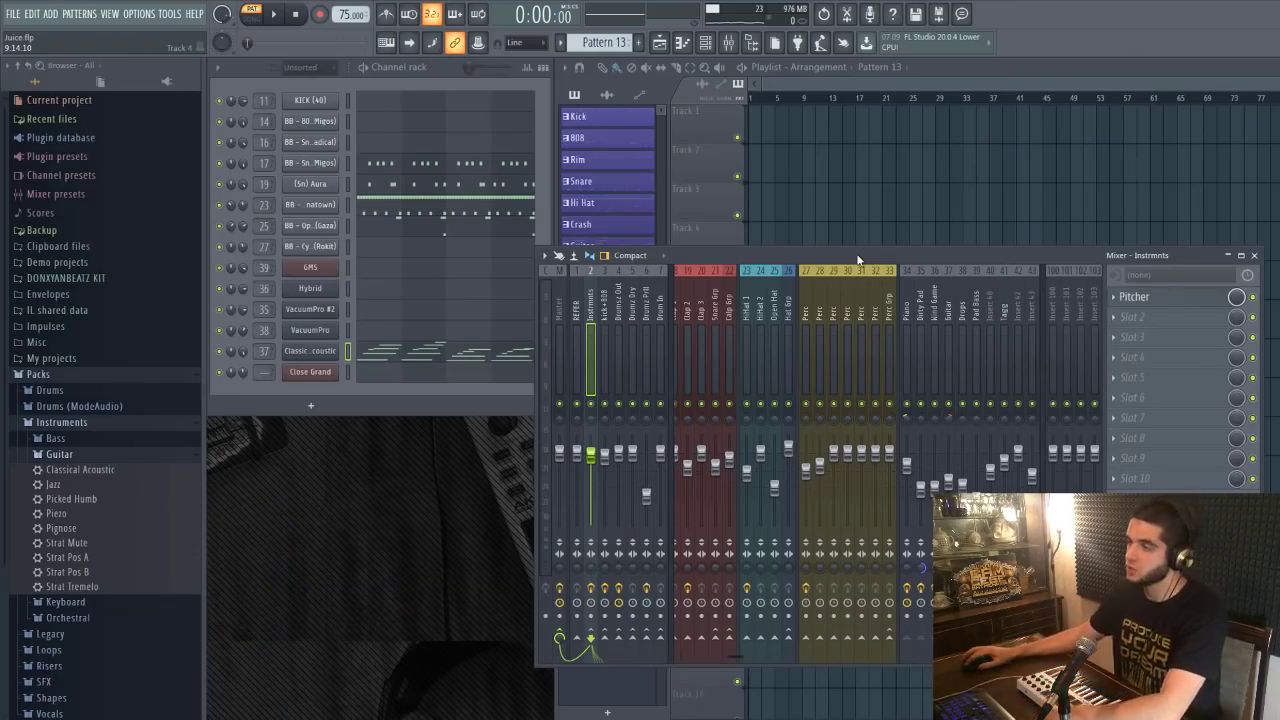
{"action": "left_click_drag", "start_coordinate": [857, 260], "coordinate": [833, 261]}
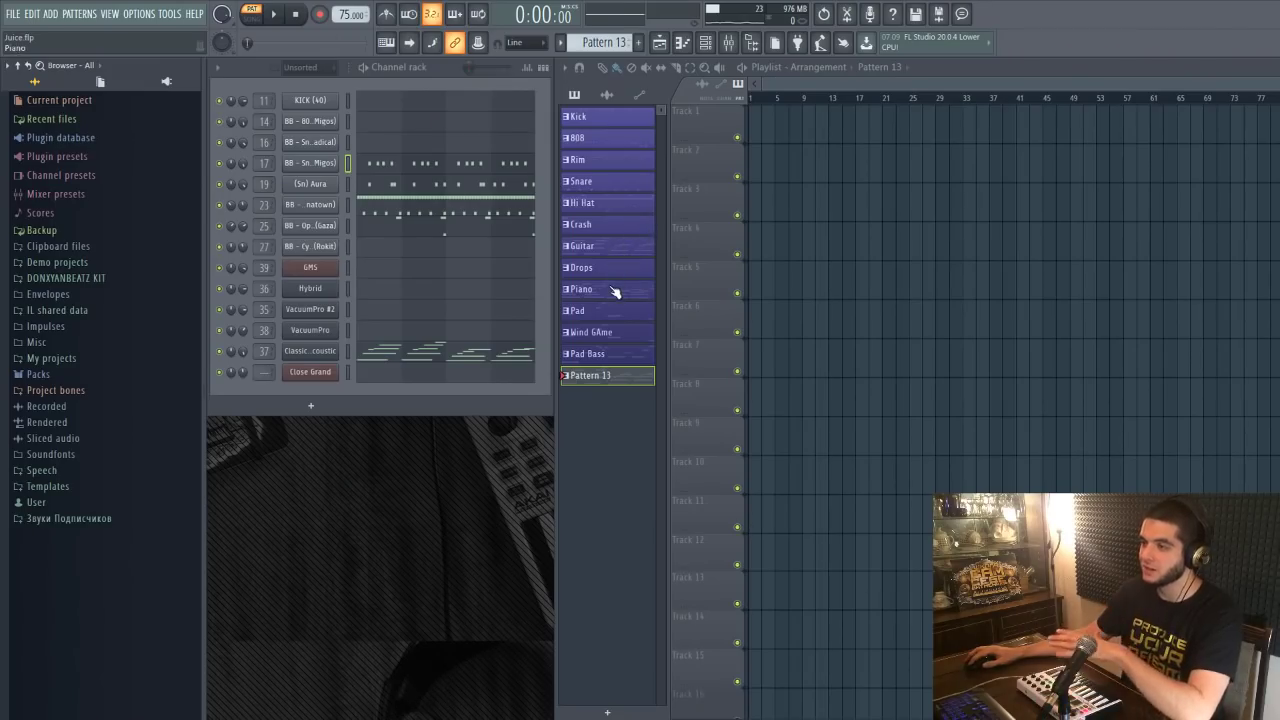
Open the Close Grand notes of the Piano pattern and examine the timing of the chords around bar 2.
{"action": "left_click", "coordinate": [614, 291]}
{"action": "left_click", "coordinate": [375, 380]}
{"action": "scroll", "coordinate": [543, 100], "scroll_direction": "up", "scroll_amount": 5}
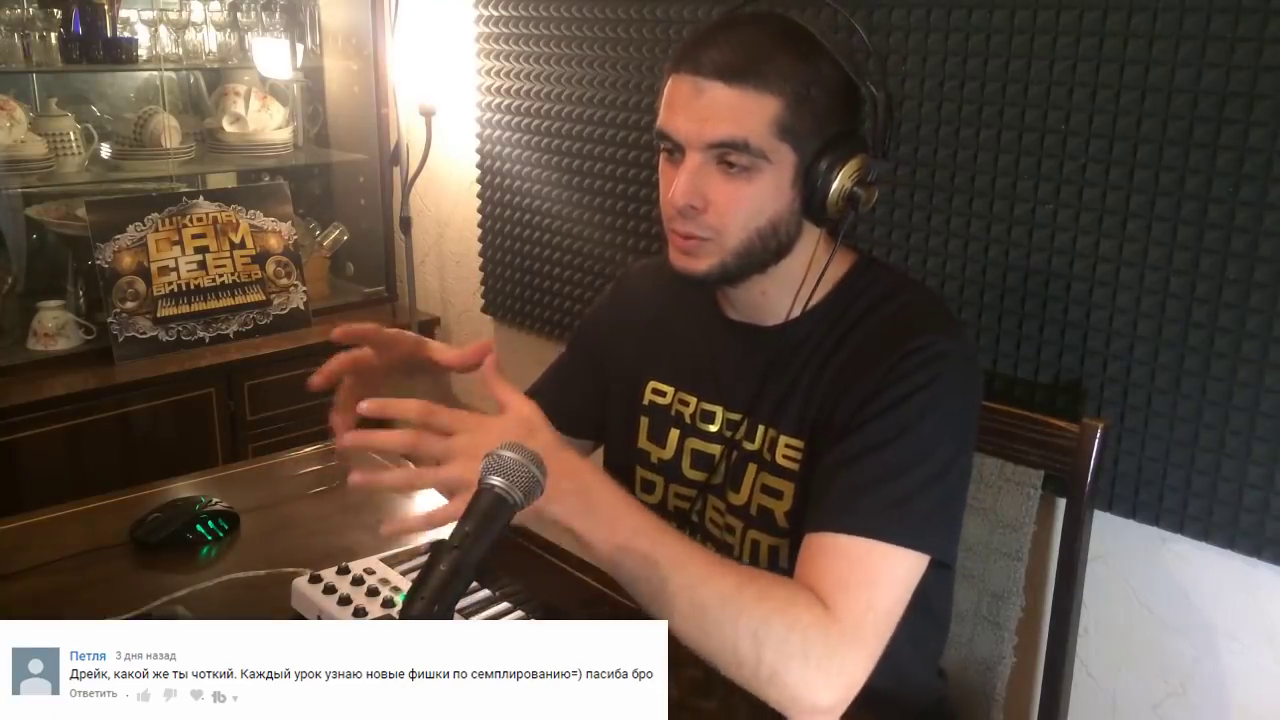
{"action": "left_click_drag", "start_coordinate": [186, 283], "coordinate": [139, 272]}
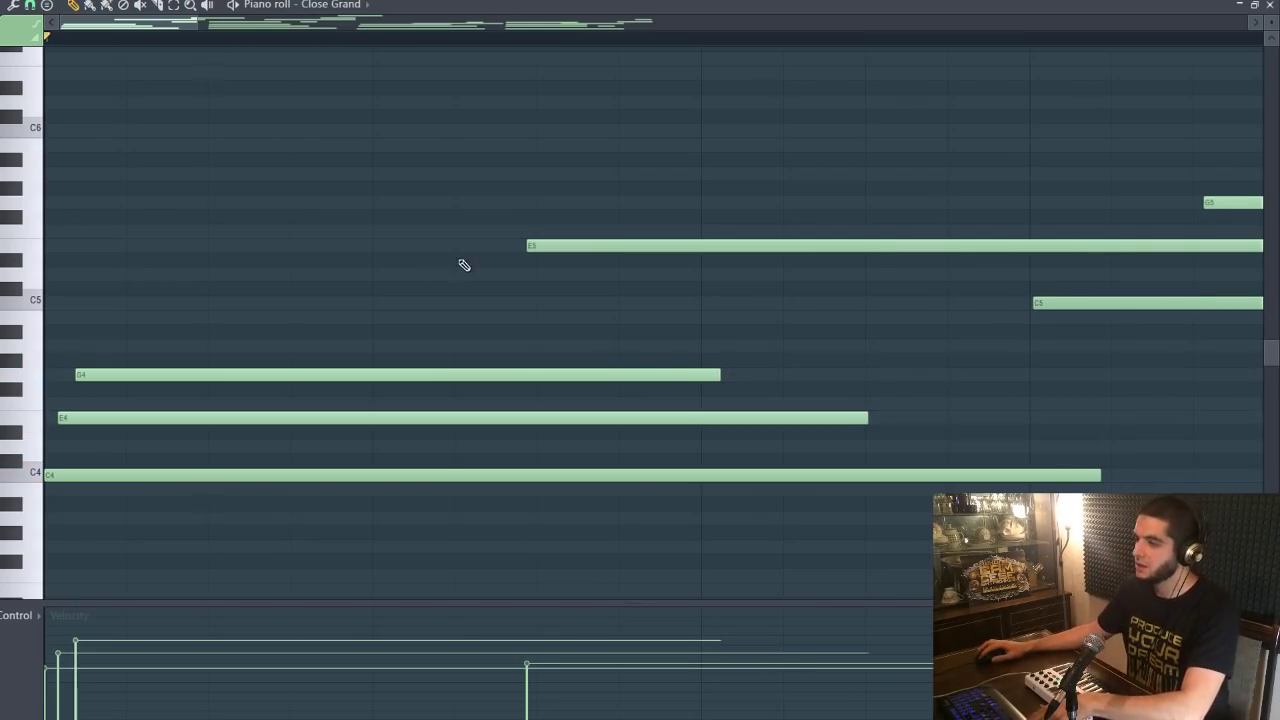
{"action": "scroll", "coordinate": [598, 312], "scroll_direction": "right", "scroll_amount": 10}
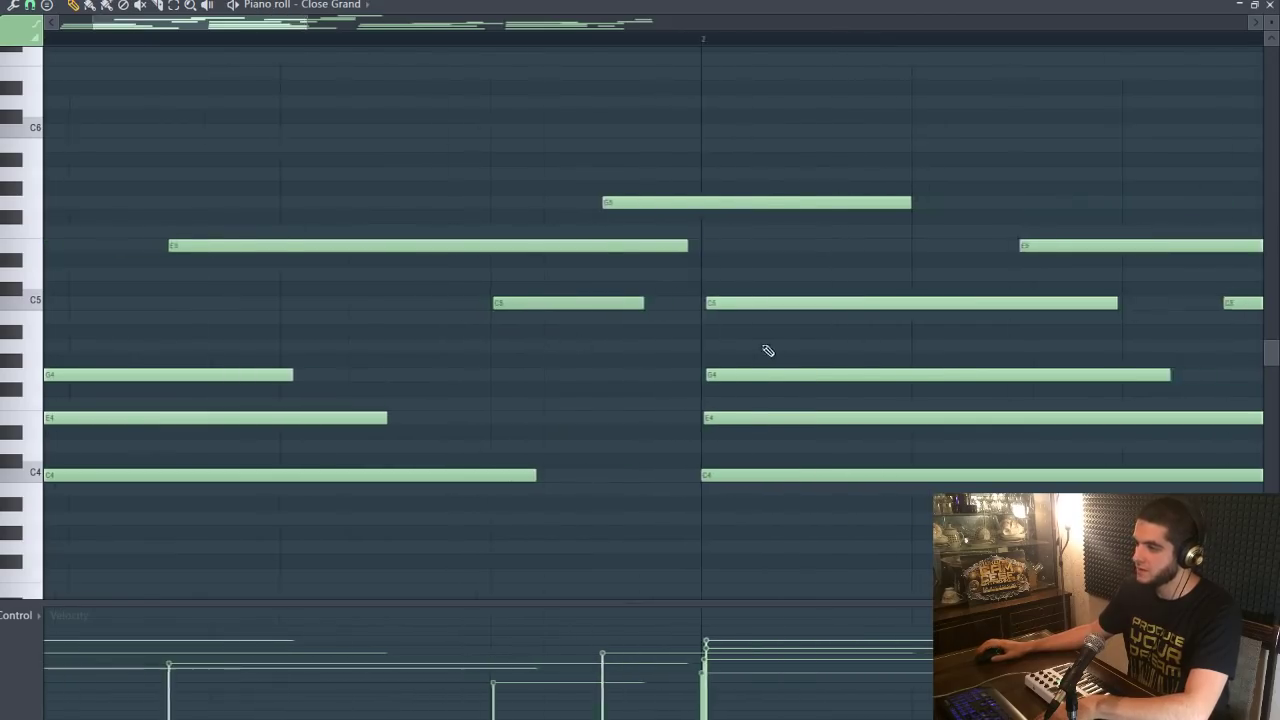
{"action": "scroll", "coordinate": [678, 340], "scroll_direction": "up", "scroll_amount": 2, "text": "ctrl"}
{"action": "scroll", "coordinate": [678, 340], "scroll_direction": "down", "scroll_amount": 3, "text": "ctrl"}
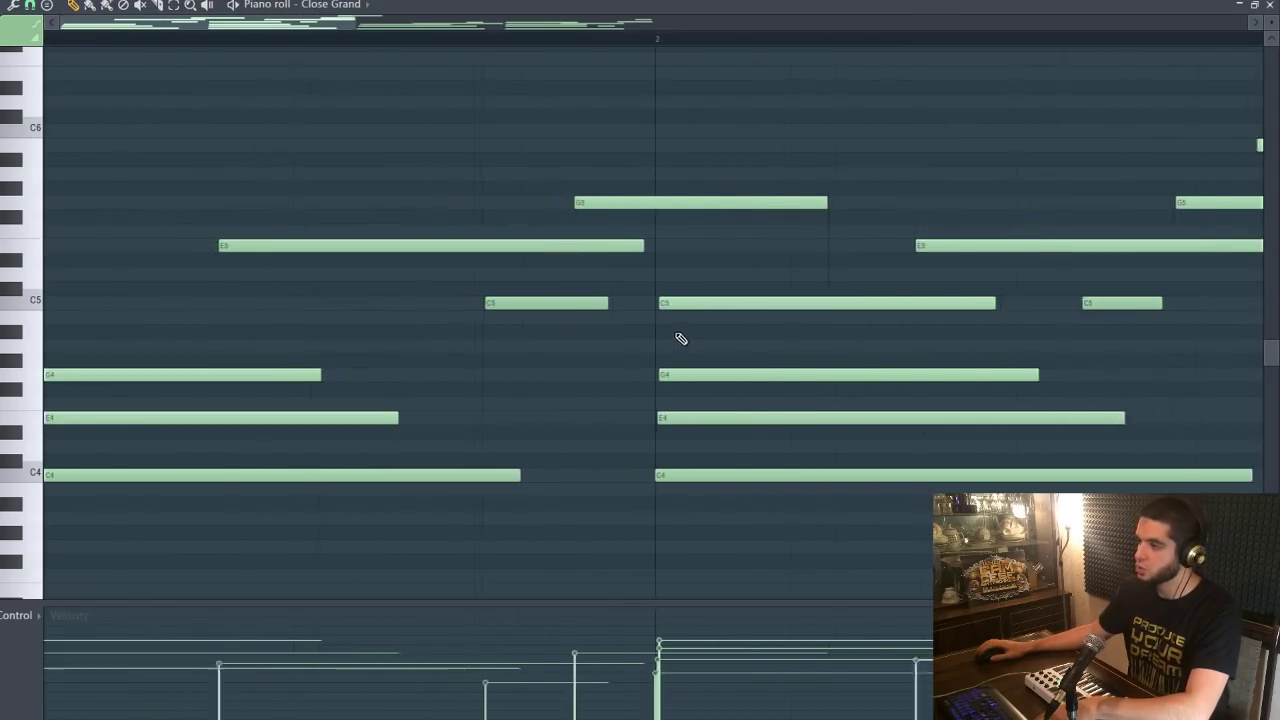
{"action": "left_click_drag", "start_coordinate": [745, 240], "coordinate": [742, 496]}
View the recording trigger options of Edison on the Piano mixer track, then close Edison.
{"action": "key", "text": "alt+s"}
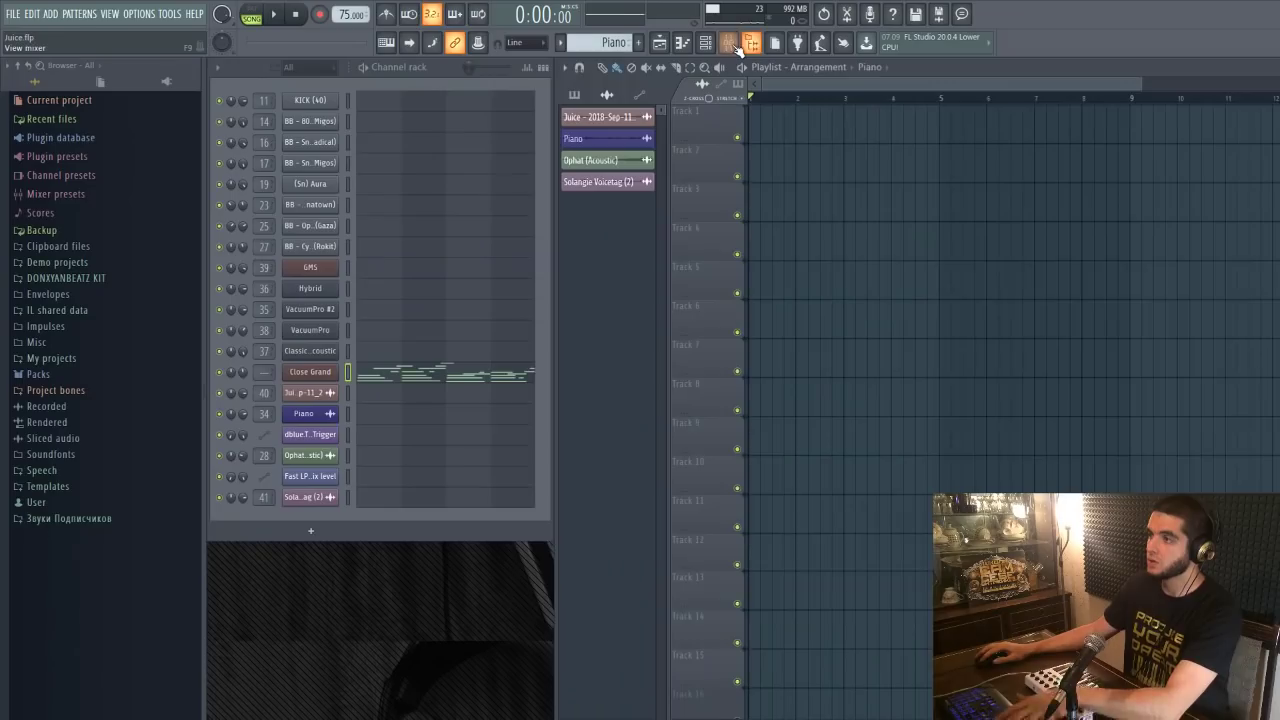
{"action": "left_click", "coordinate": [733, 44]}
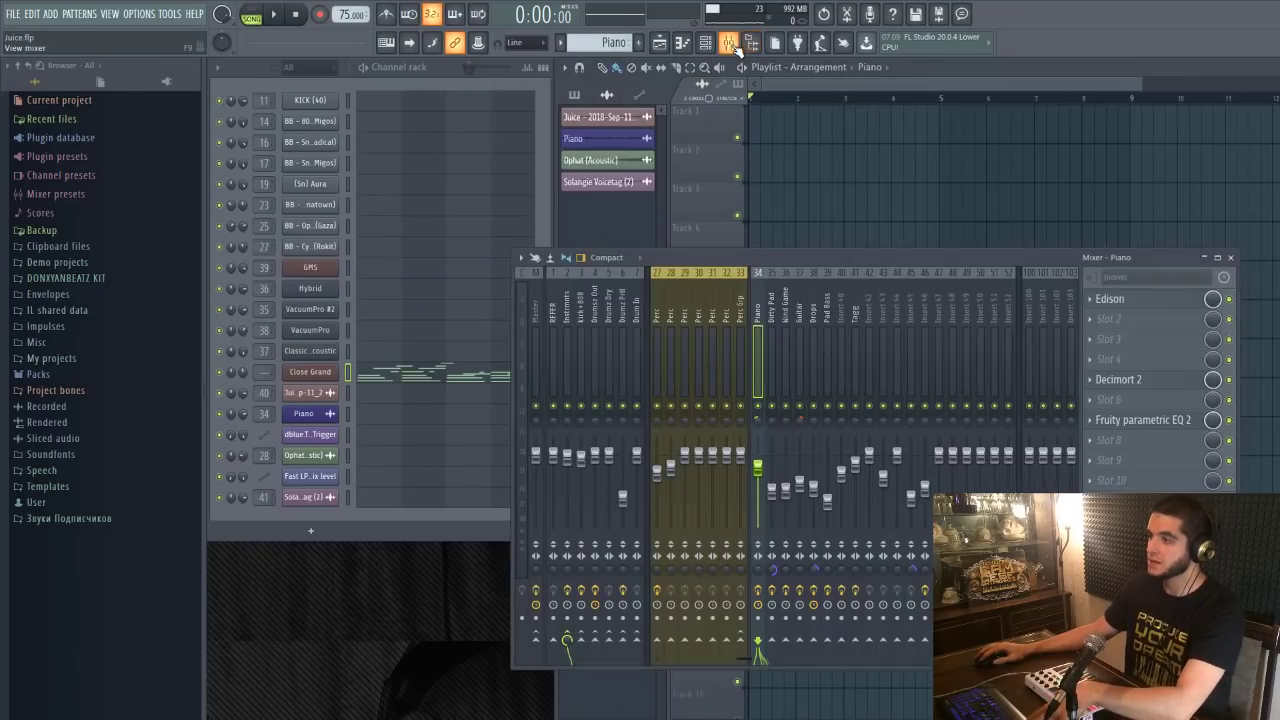
{"action": "left_click", "coordinate": [1137, 302]}
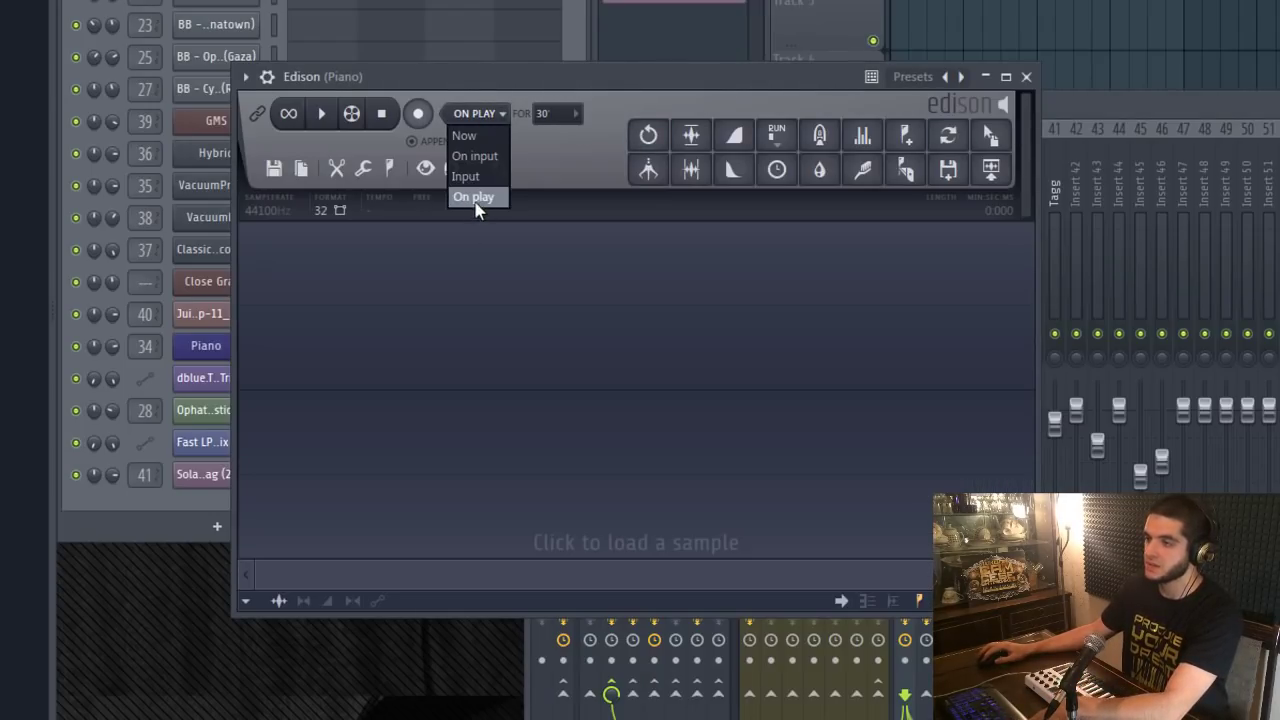
{"action": "left_click", "coordinate": [1026, 76]}
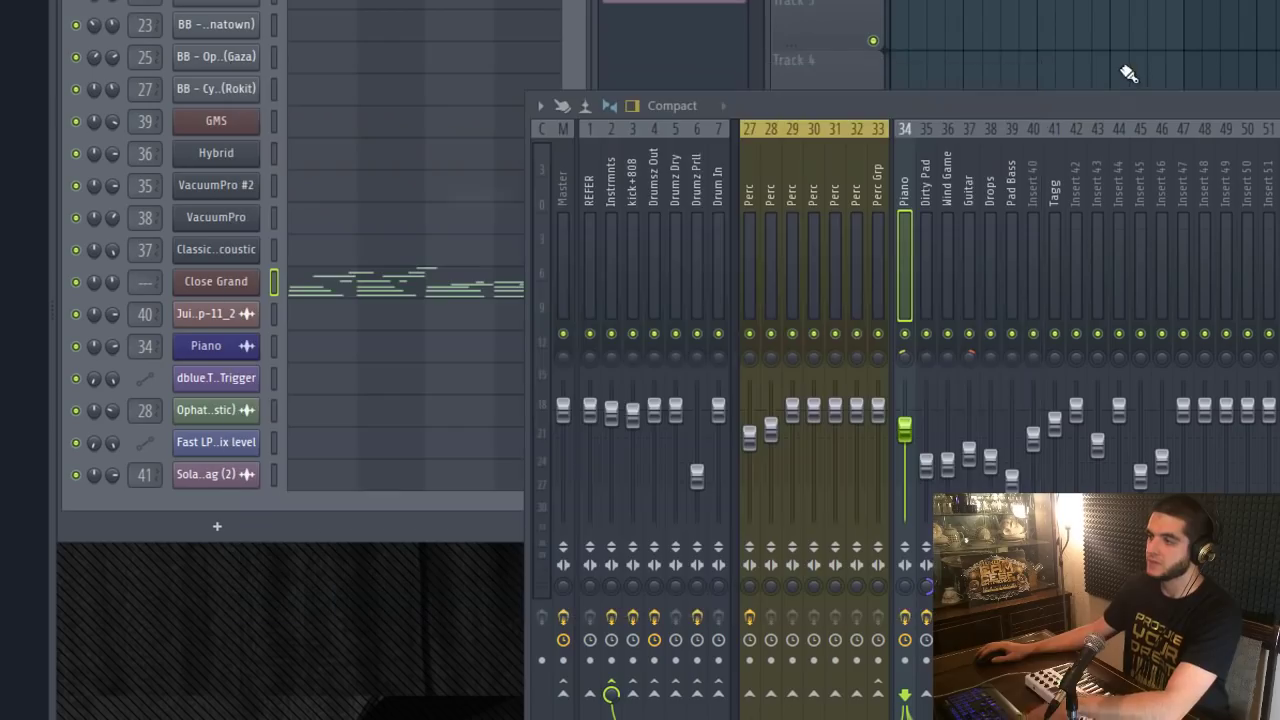
Place the Piano audio clip at bar 1 of Track 6 and Pattern 13 at bar 1 of Track 4.
{"action": "left_click", "coordinate": [953, 37]}
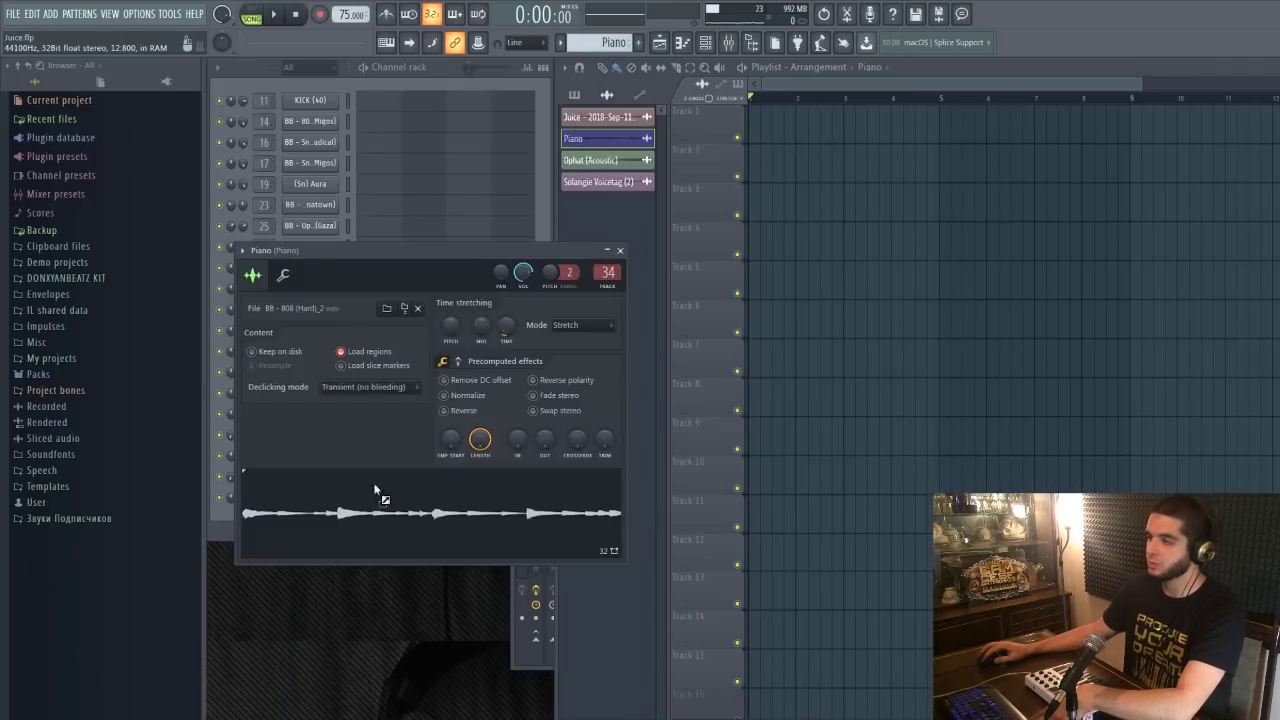
{"action": "left_click_drag", "start_coordinate": [322, 461], "coordinate": [930, 309]}
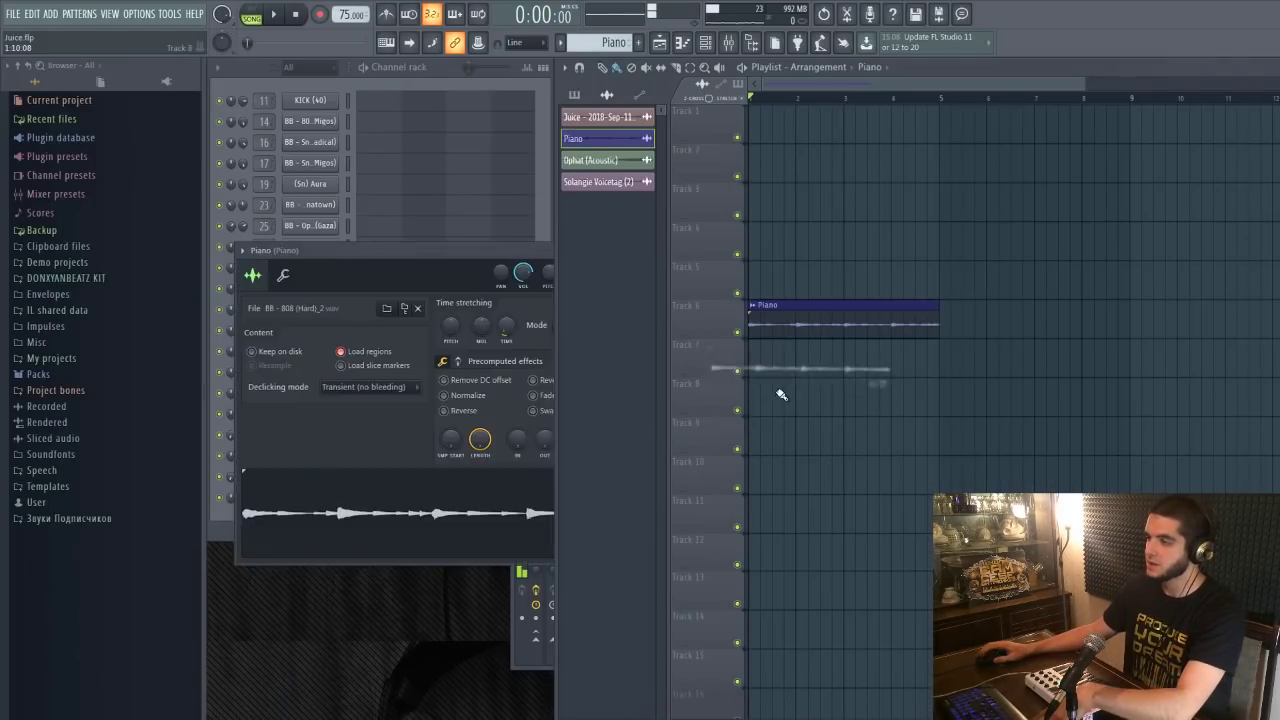
{"action": "left_click", "coordinate": [640, 376]}
{"action": "left_click_drag", "start_coordinate": [766, 252], "coordinate": [766, 250]}
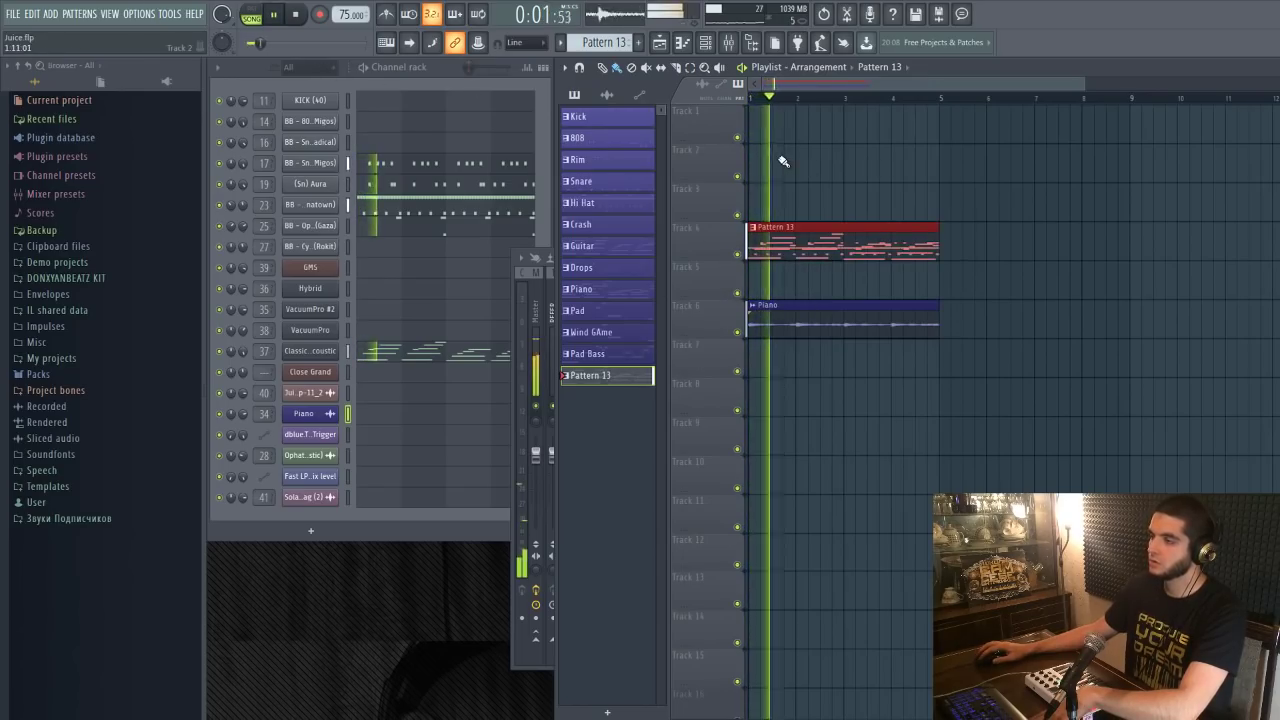
Play the arrangement and move the Piano audio clip up to bar 1 of Track 5, directly beneath Pattern 13.
{"action": "left_click", "coordinate": [241, 370]}
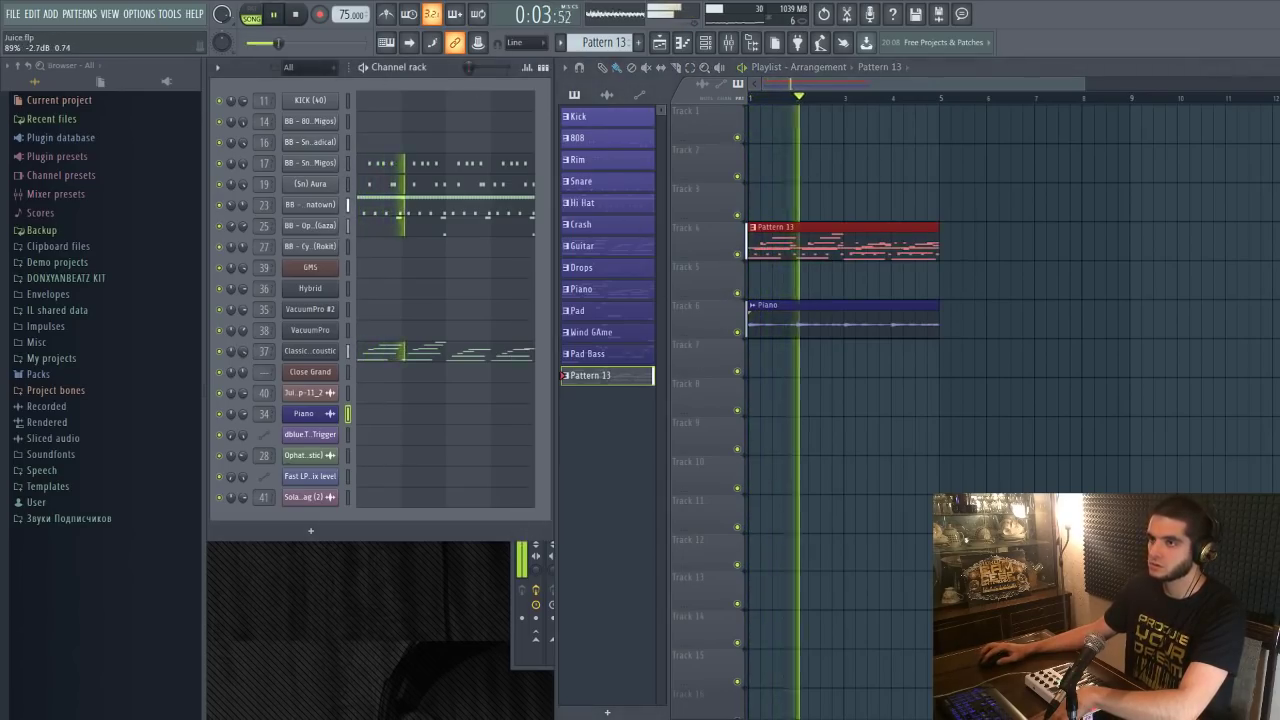
{"action": "left_click", "coordinate": [815, 188]}
{"action": "scroll", "coordinate": [820, 186], "scroll_direction": "down", "scroll_amount": 2}
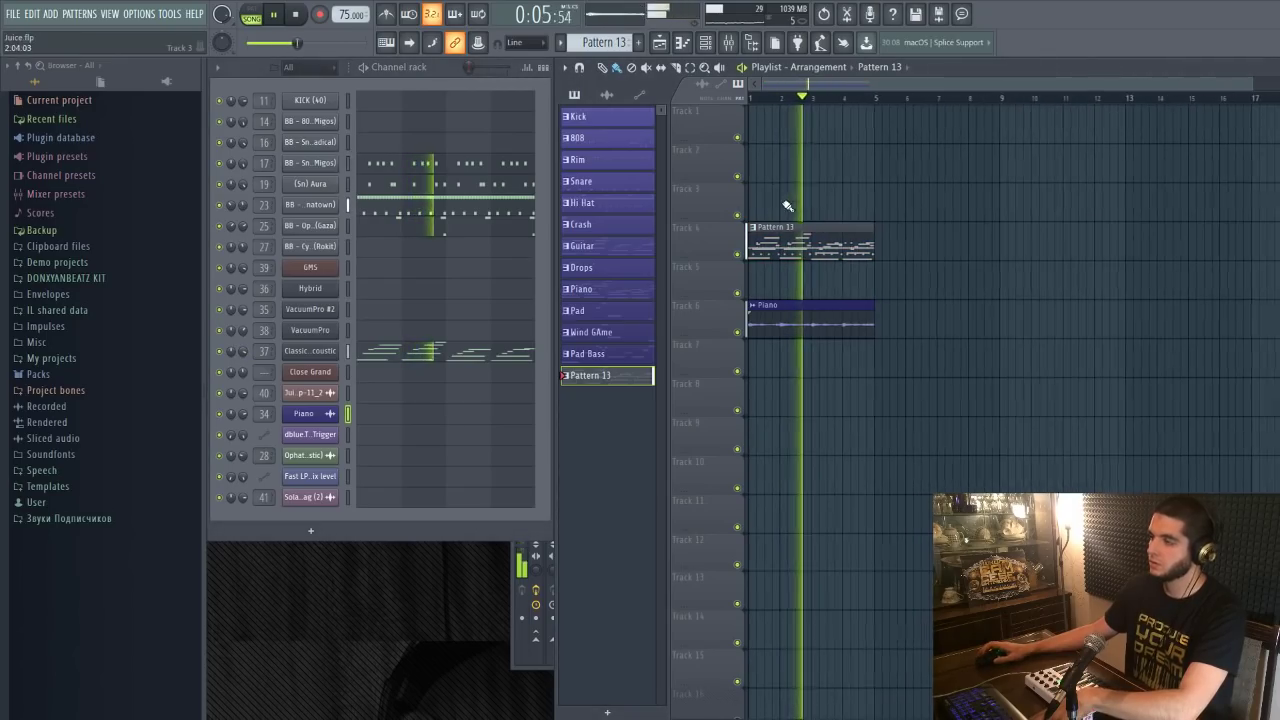
{"action": "left_click_drag", "start_coordinate": [775, 297], "coordinate": [775, 258]}
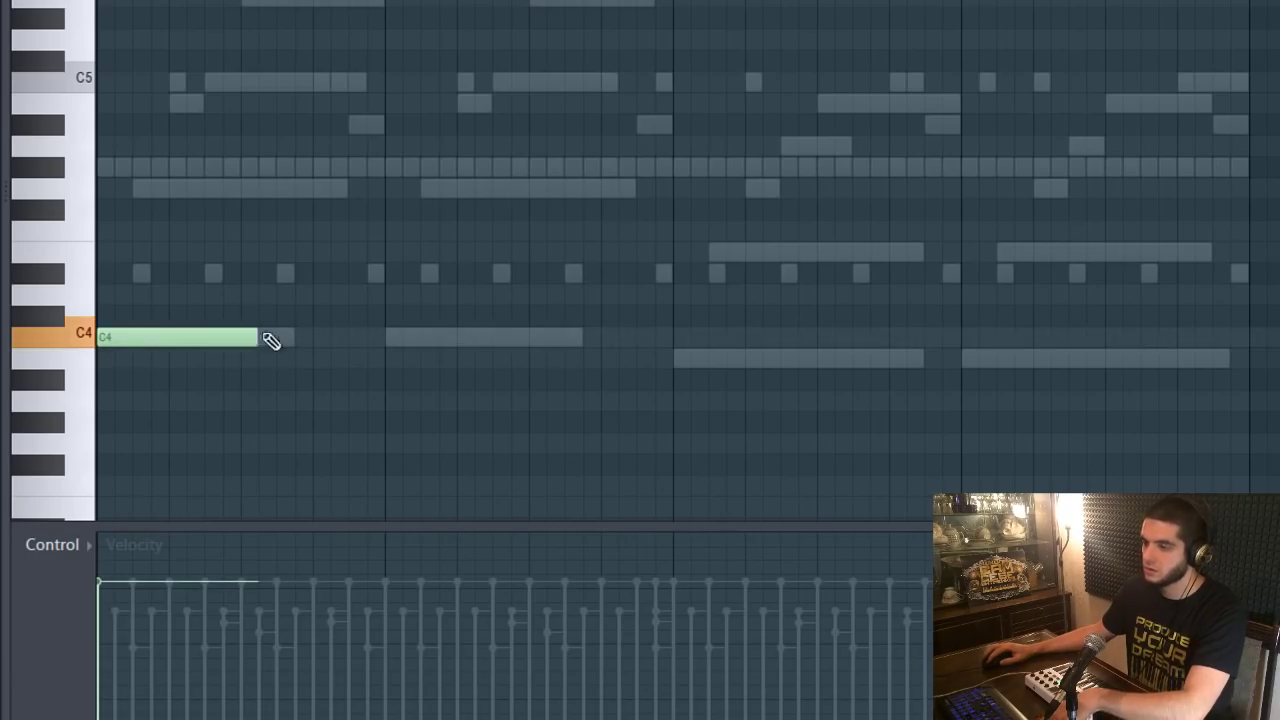
Draw E4 and G4 at the end of bar 2 and lower notes in bars 3 and 4 for VacuumPro #2.
{"action": "key", "text": "space"}
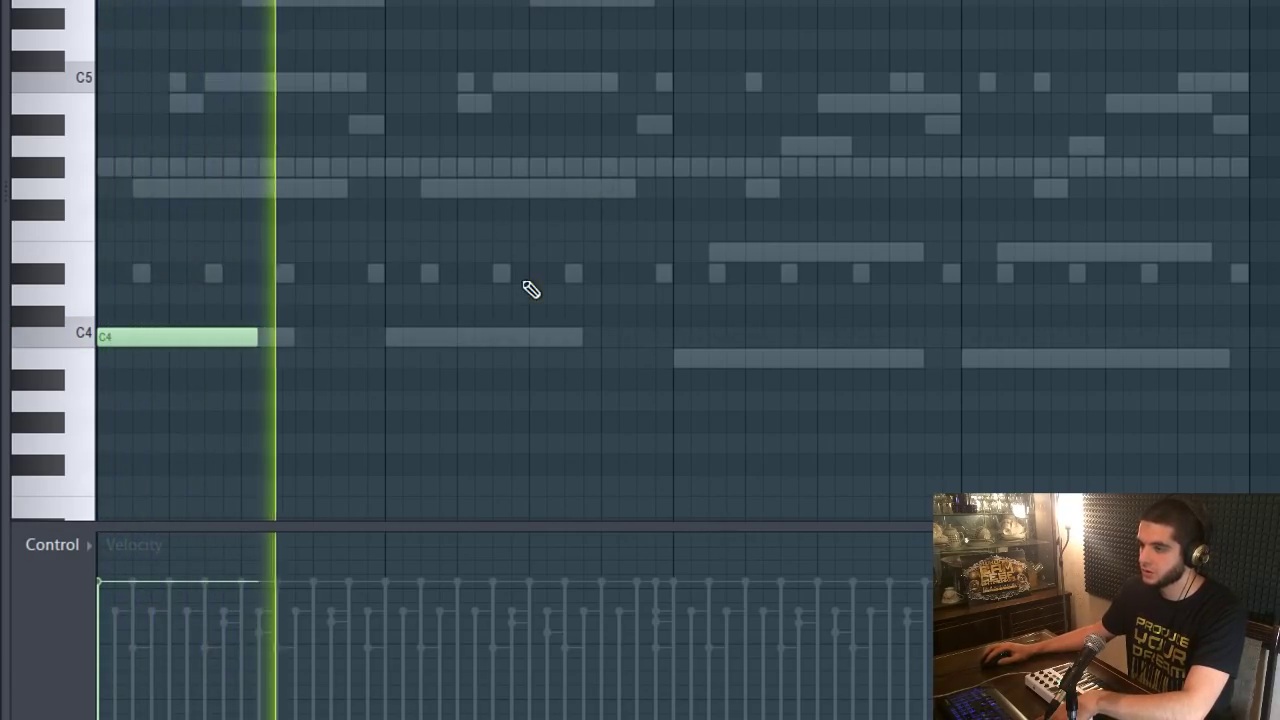
{"action": "key", "text": "space"}
{"action": "left_click_drag", "start_coordinate": [680, 260], "coordinate": [600, 256]}
{"action": "left_click", "coordinate": [606, 190]}
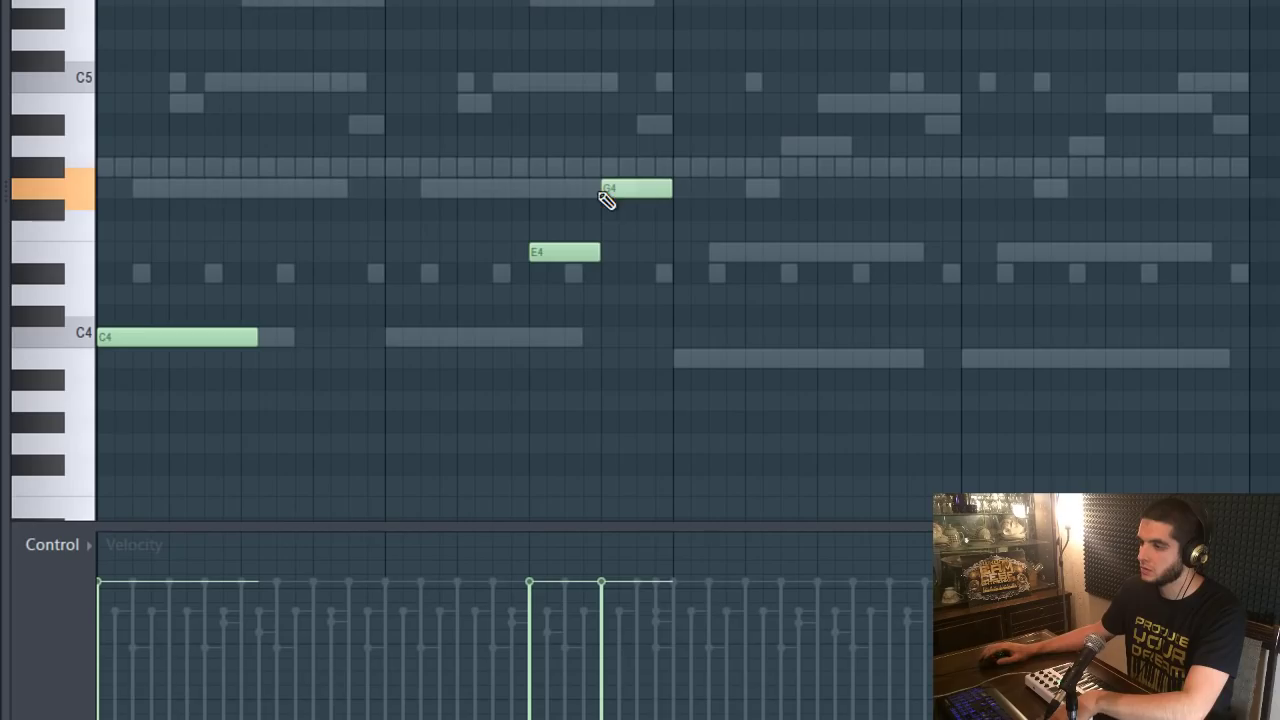
{"action": "key", "text": "space"}
{"action": "left_click", "coordinate": [718, 339]}
{"action": "mouse_move", "coordinate": [713, 389]}
{"action": "left_mouse_down"}
{"action": "mouse_move", "coordinate": [720, 406]}
{"action": "mouse_move", "coordinate": [725, 395]}
{"action": "left_mouse_up"}
{"action": "key", "text": "F7"}
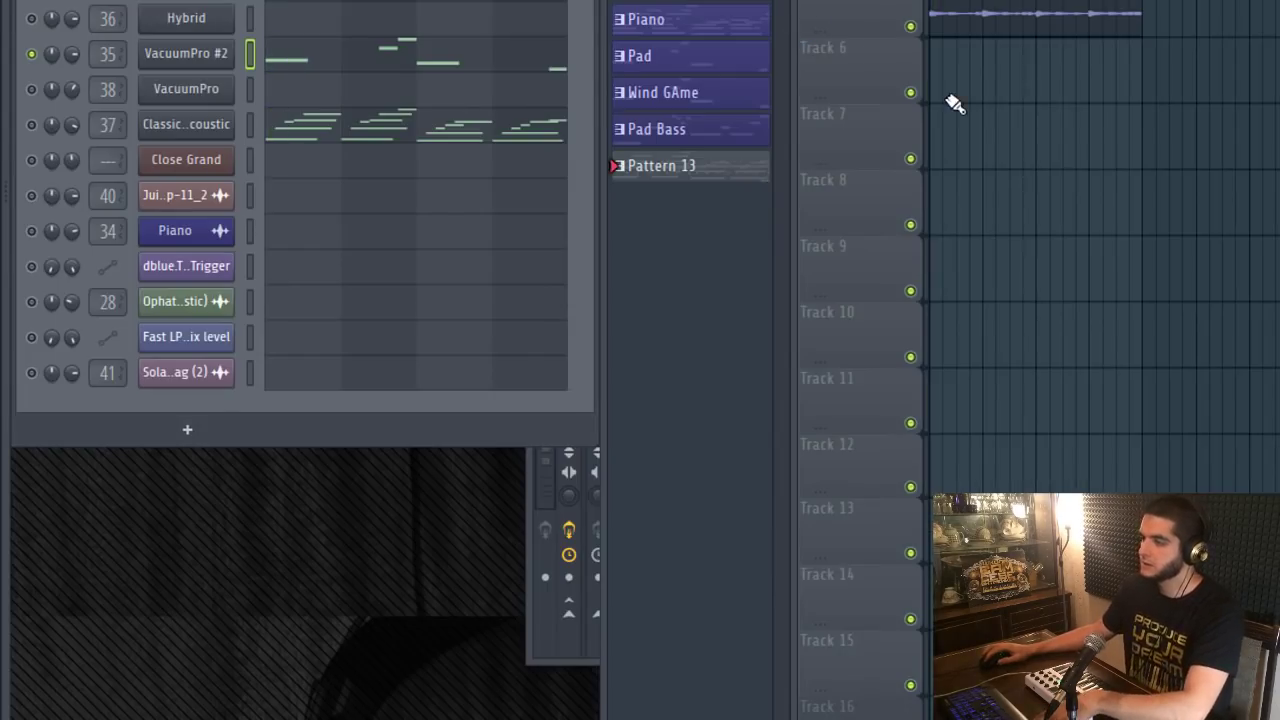
View the Fruity parametric EQ 2 on the Dirty Pad mixer track.
{"action": "key", "text": "F9"}
{"action": "left_click", "coordinate": [1180, 342]}
{"action": "left_click", "coordinate": [1180, 340]}
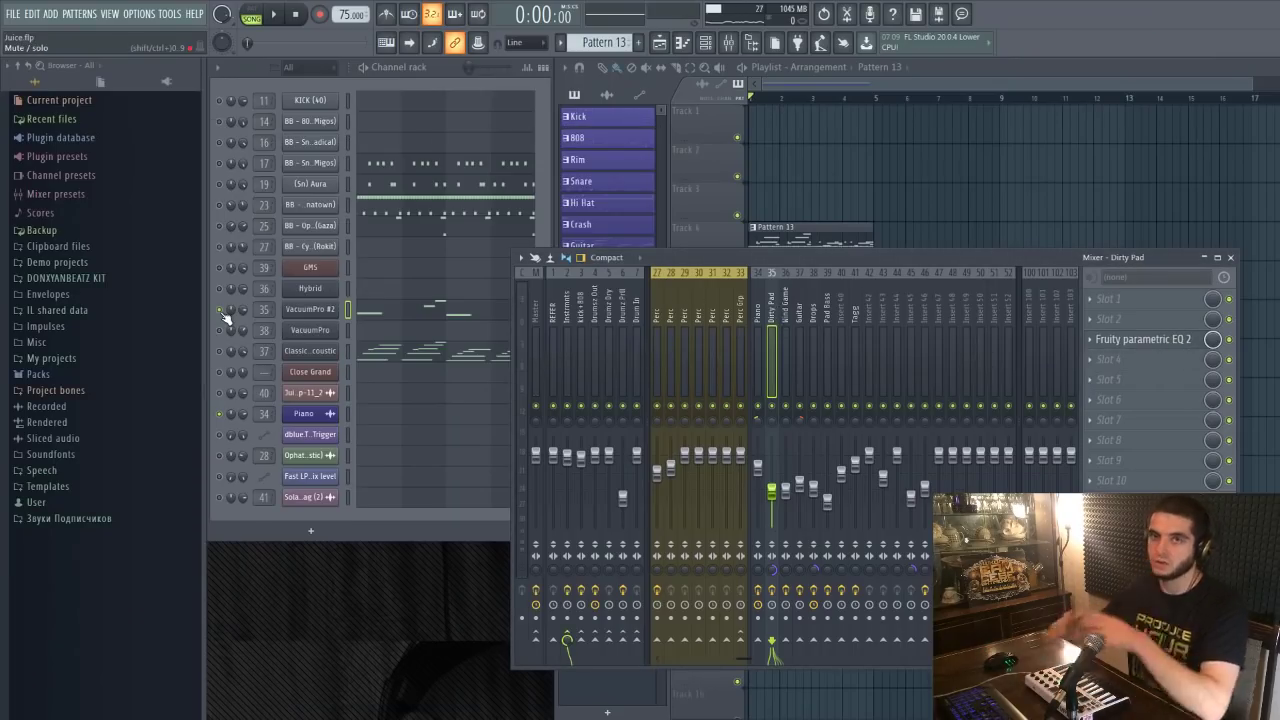
Unsolo the VacuumPro #2 channel and play the arrangement with all channels active.
{"action": "left_click", "coordinate": [225, 315]}
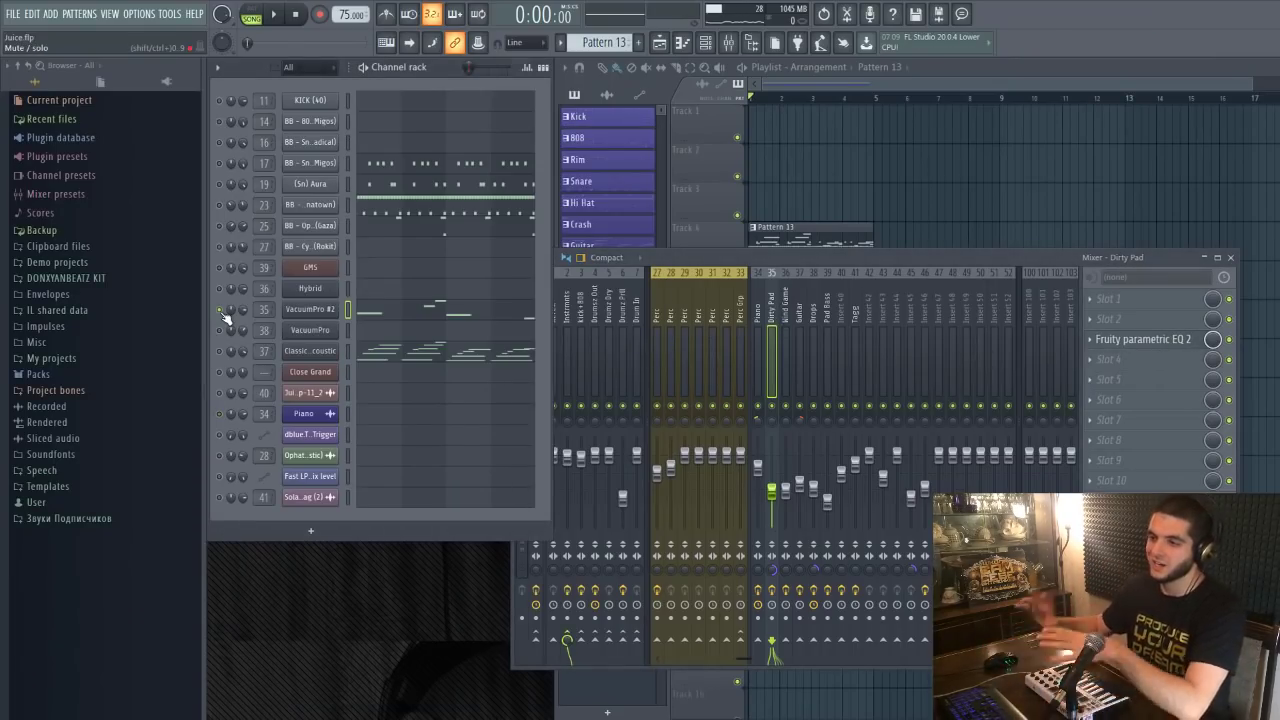
{"action": "left_click", "coordinate": [930, 165]}
{"action": "key", "text": "space"}
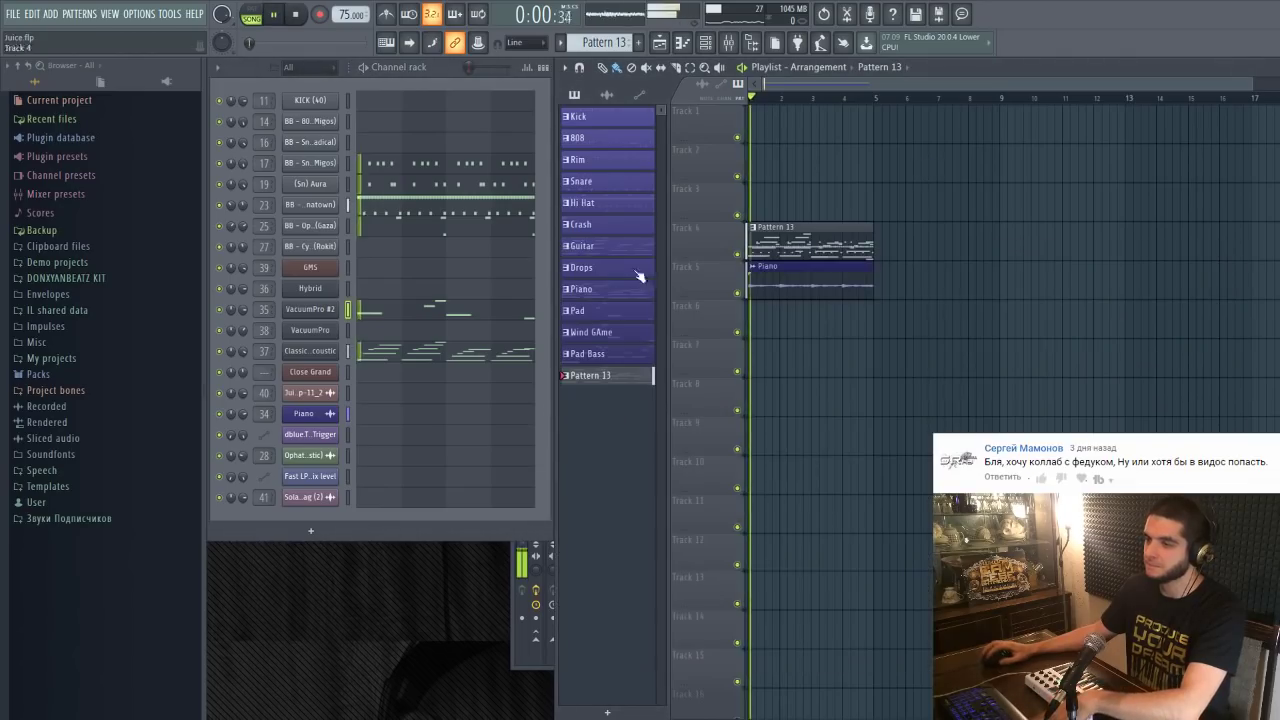
Transpose the Hybrid channel's notes in Pattern 13 up two octaves so the melody starts on C6.
{"action": "left_click", "coordinate": [510, 576]}
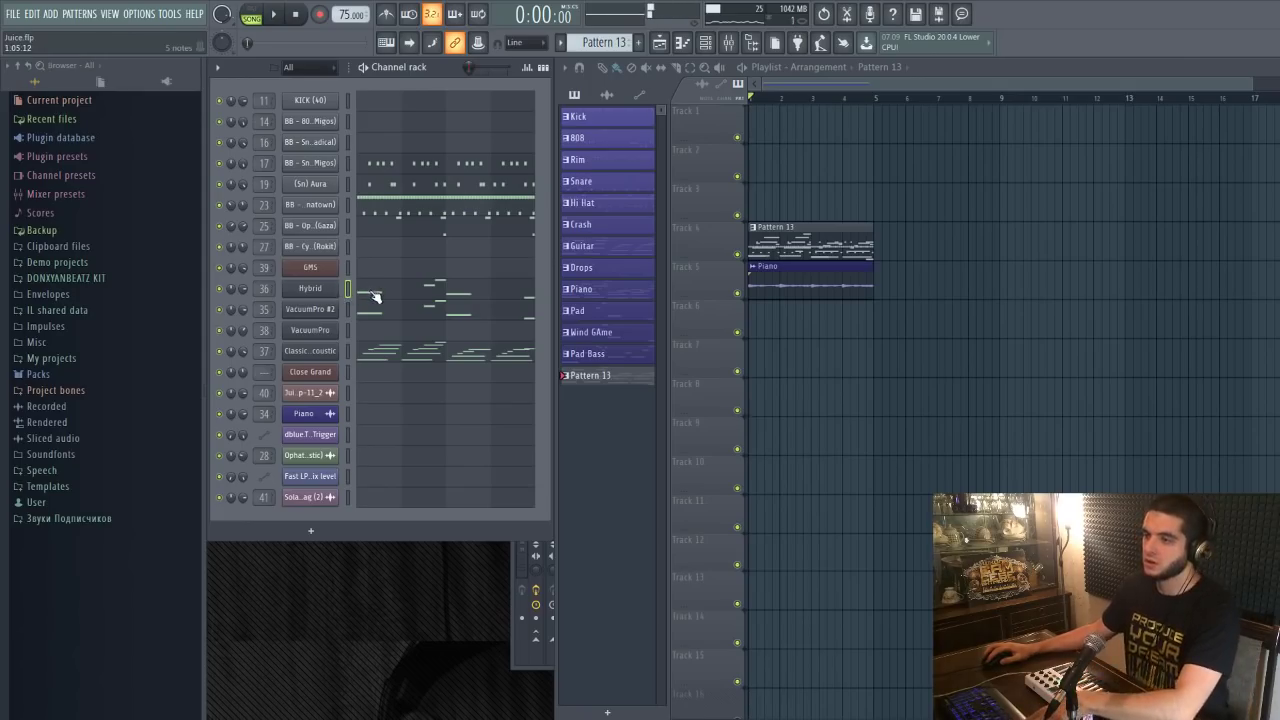
{"action": "left_click", "coordinate": [375, 297]}
{"action": "key", "text": "ctrl+Up"}
{"action": "key", "text": "ctrl+Up"}
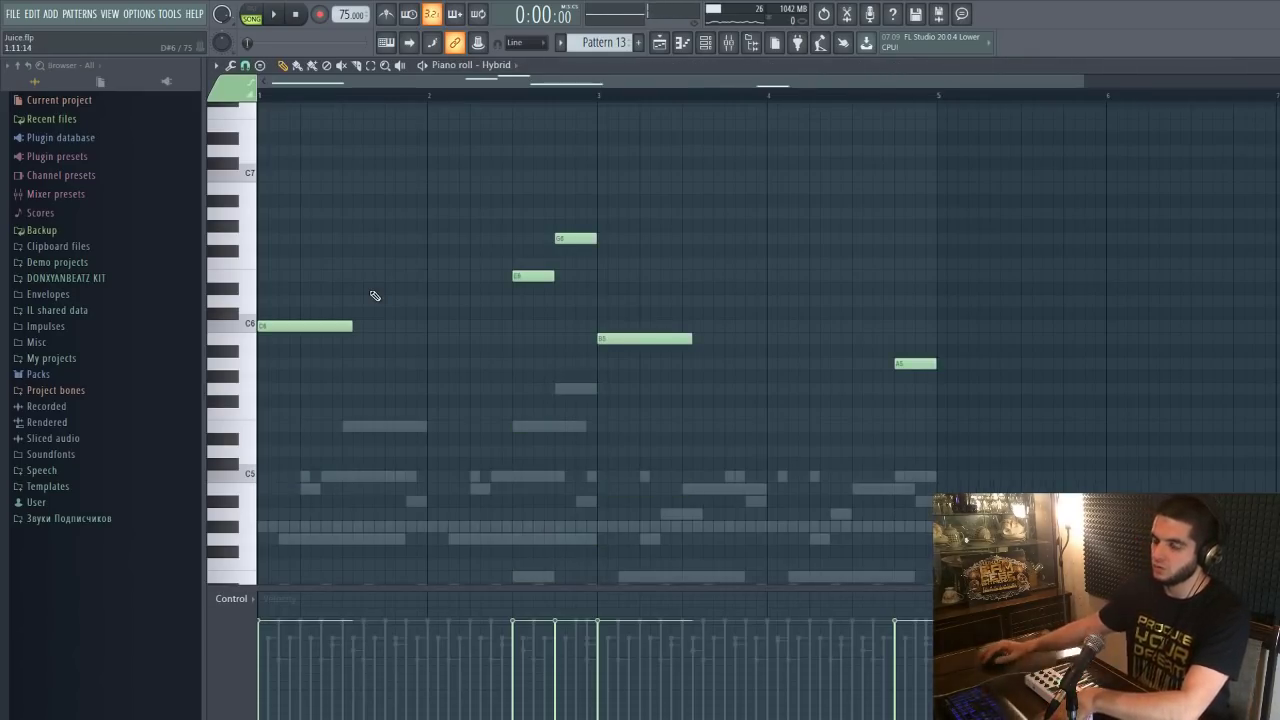
{"action": "key", "text": "F7"}
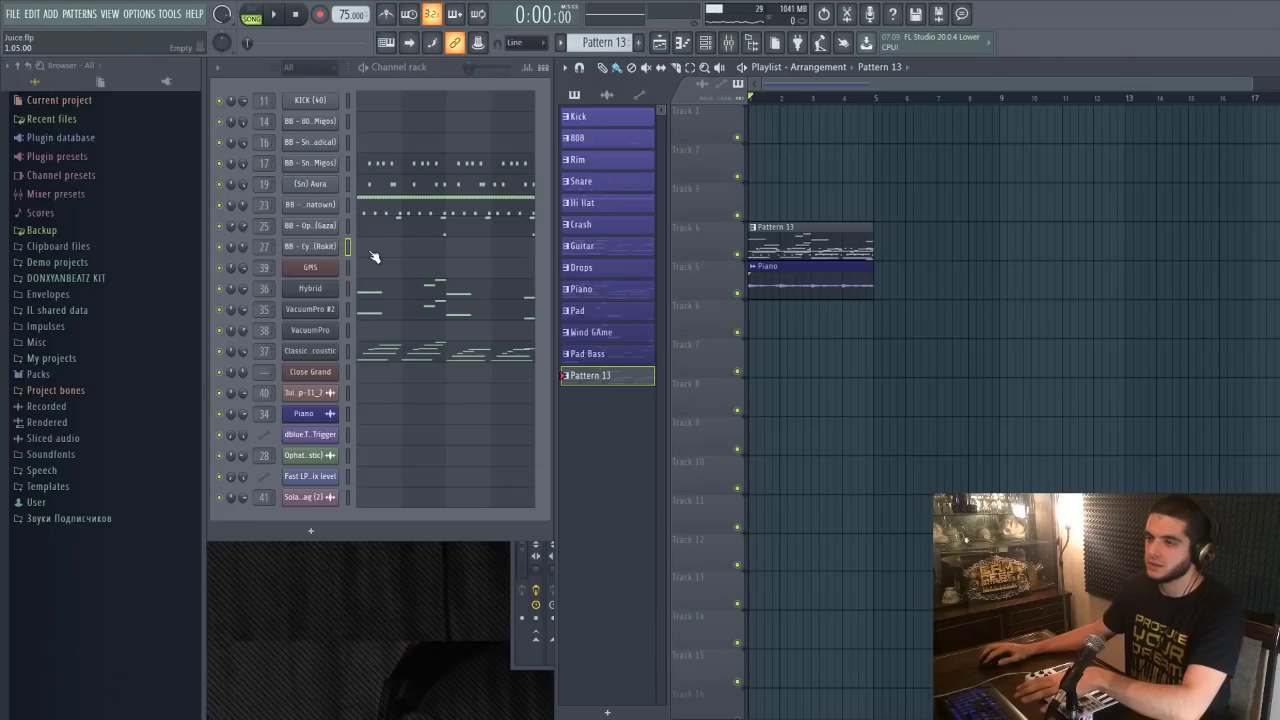
Add a B4 note at the start of bar 1 for the BB - Cymbal (Rokit) channel and play it back.
{"action": "left_click", "coordinate": [372, 251]}
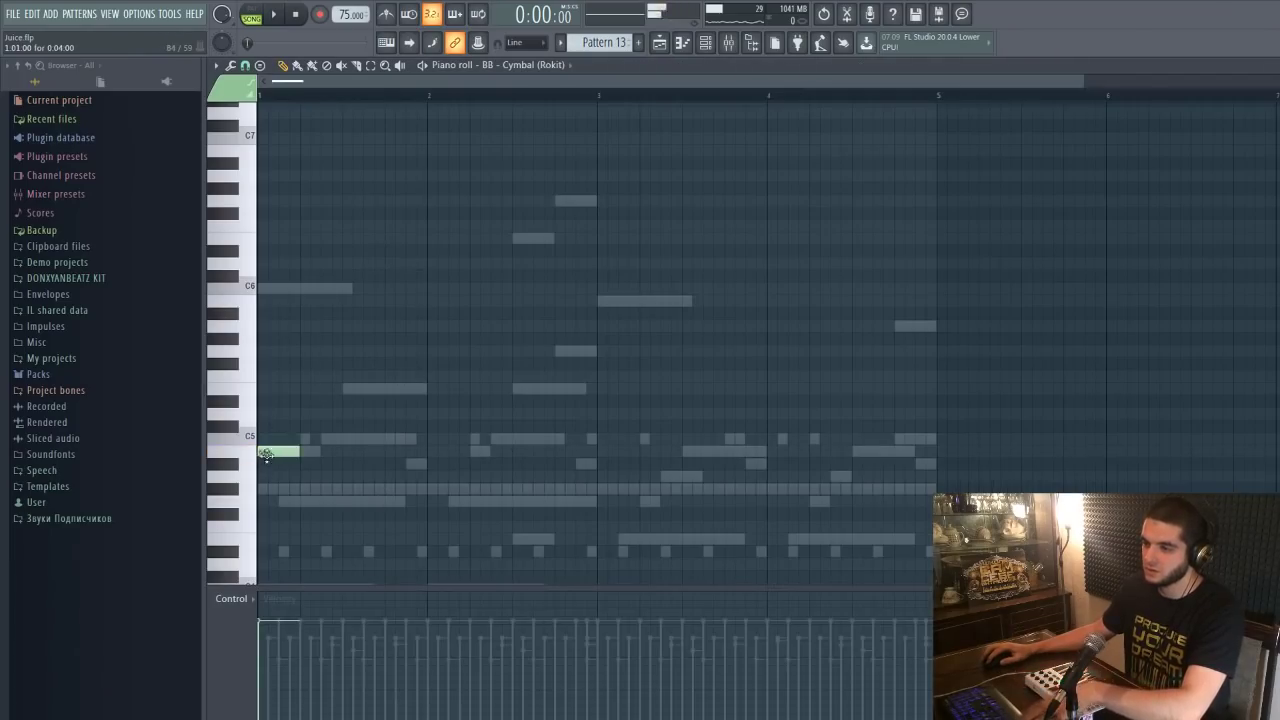
{"action": "key", "text": "space"}
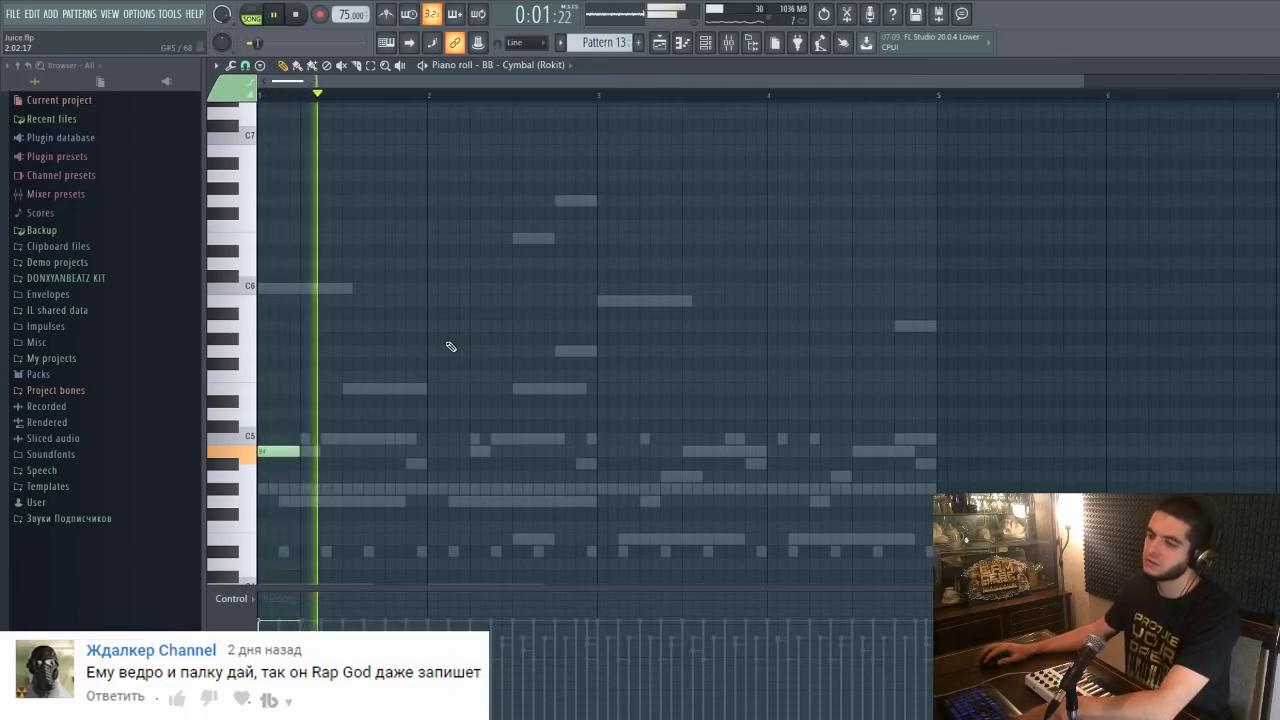
{"action": "key", "text": "F7"}
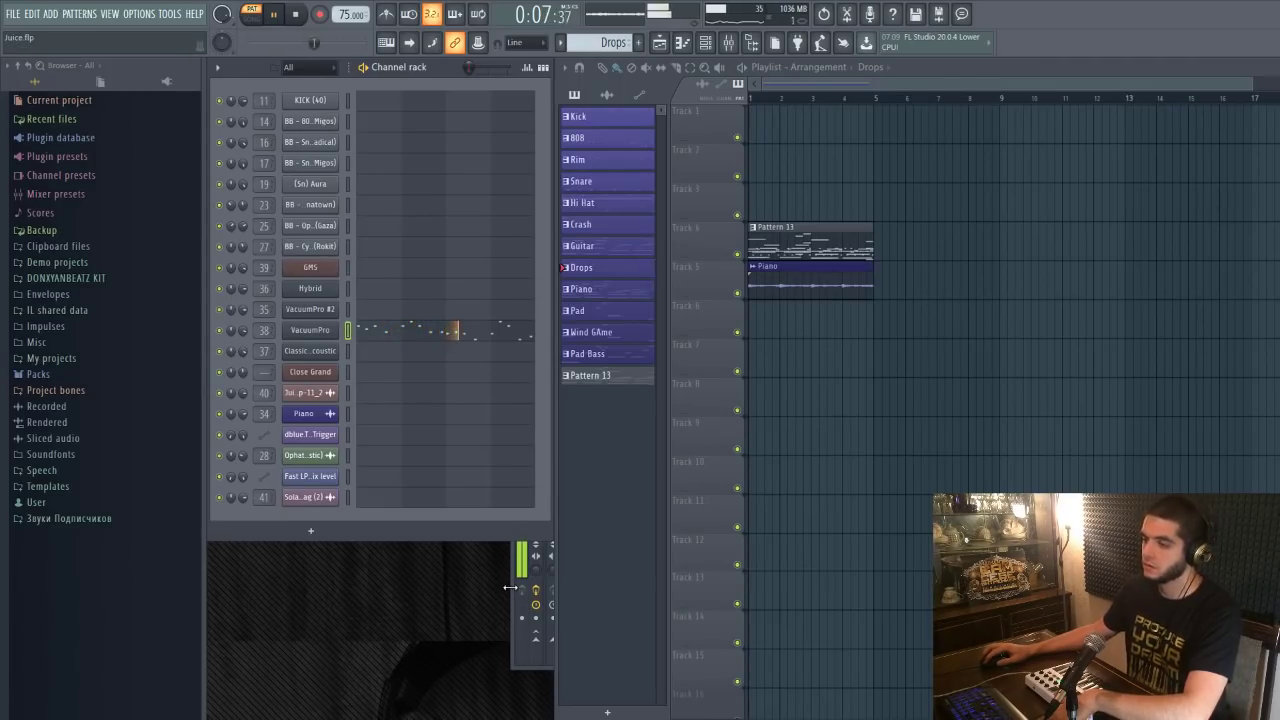
Inspect the HalfTime effect's loop, mode, band and mix settings on the Drops mixer track, then close the effect.
{"action": "key", "text": "F9"}
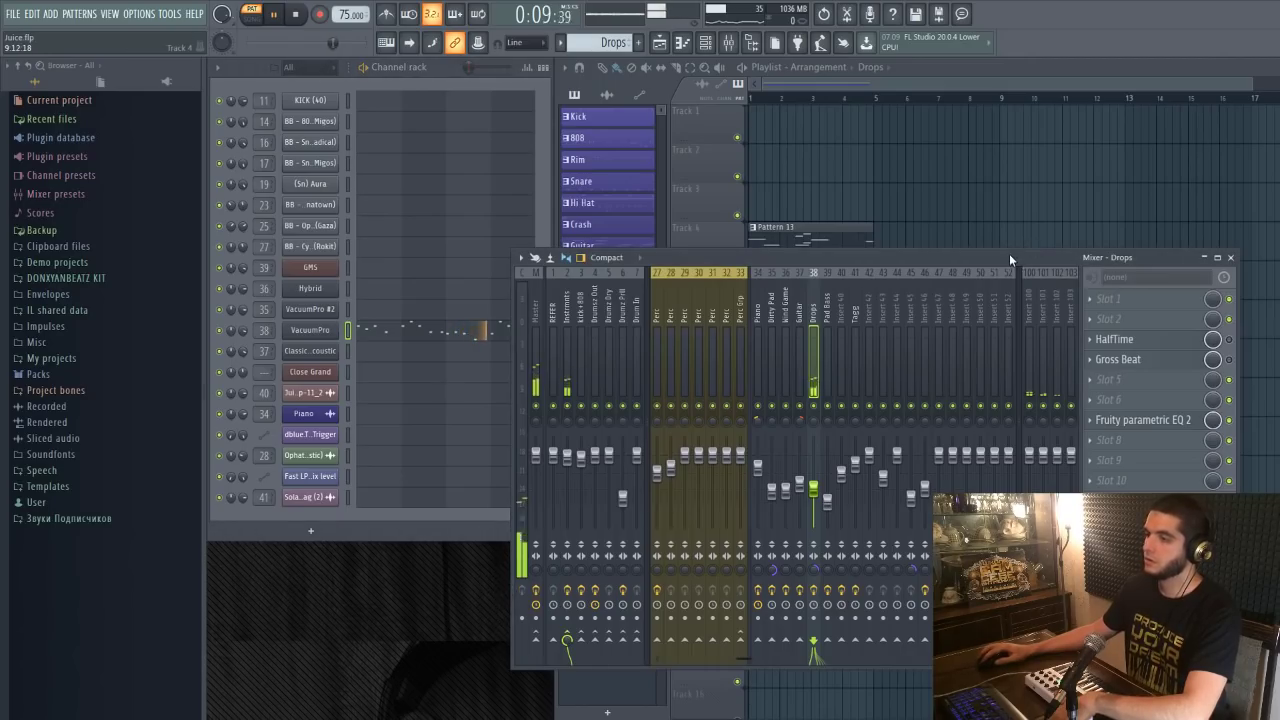
{"action": "mouse_move", "coordinate": [1009, 253]}
{"action": "left_mouse_down"}
{"action": "mouse_move", "coordinate": [1059, 333]}
{"action": "mouse_move", "coordinate": [1031, 257]}
{"action": "left_mouse_up"}
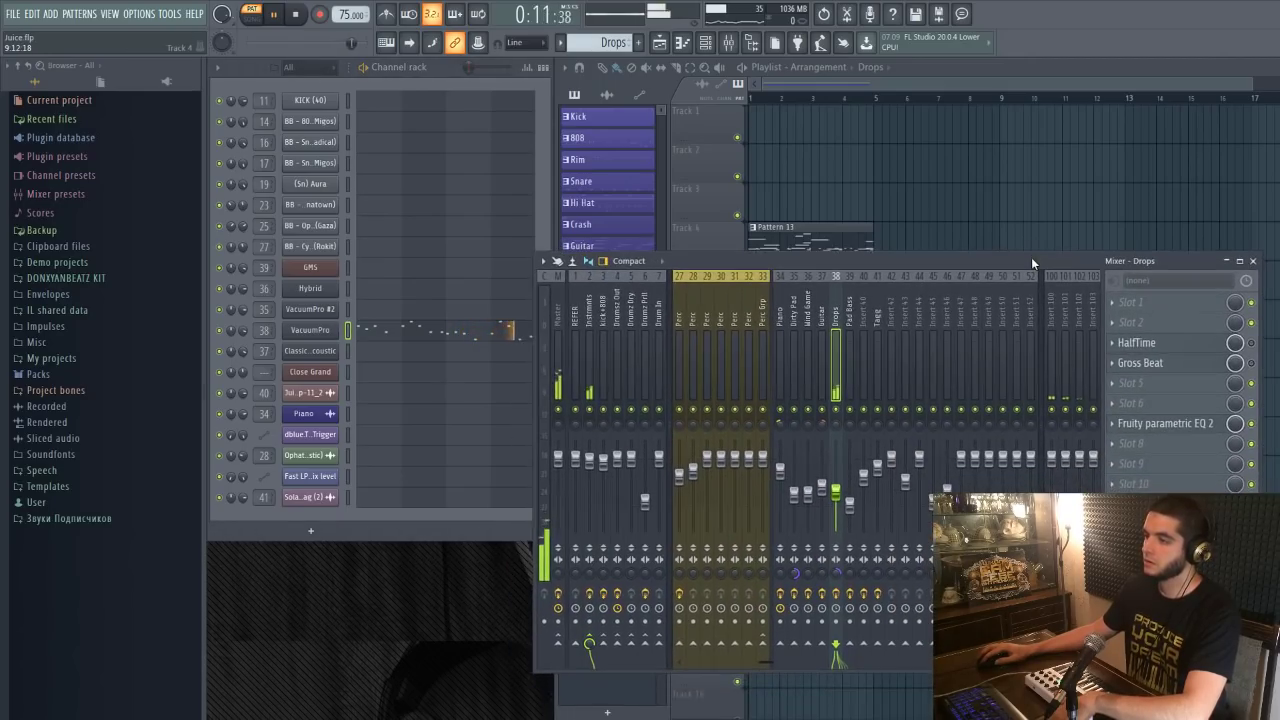
{"action": "key", "text": "space"}
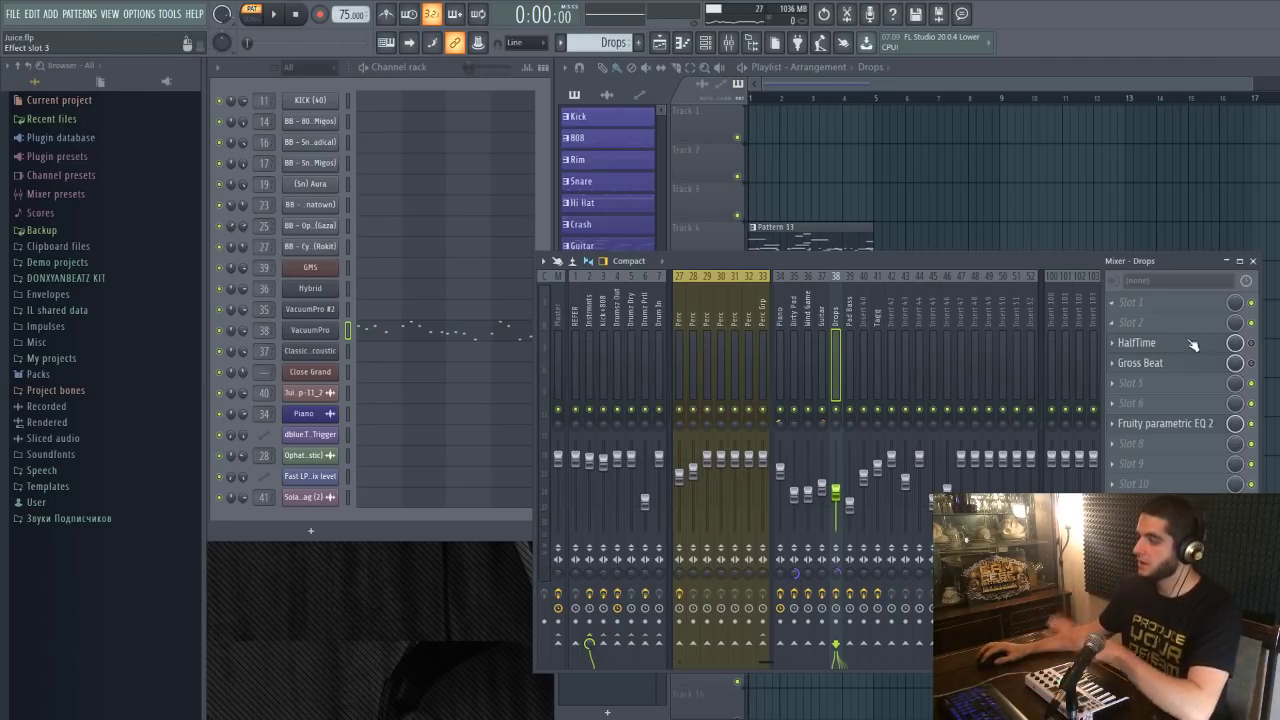
{"action": "left_click", "coordinate": [1153, 342]}
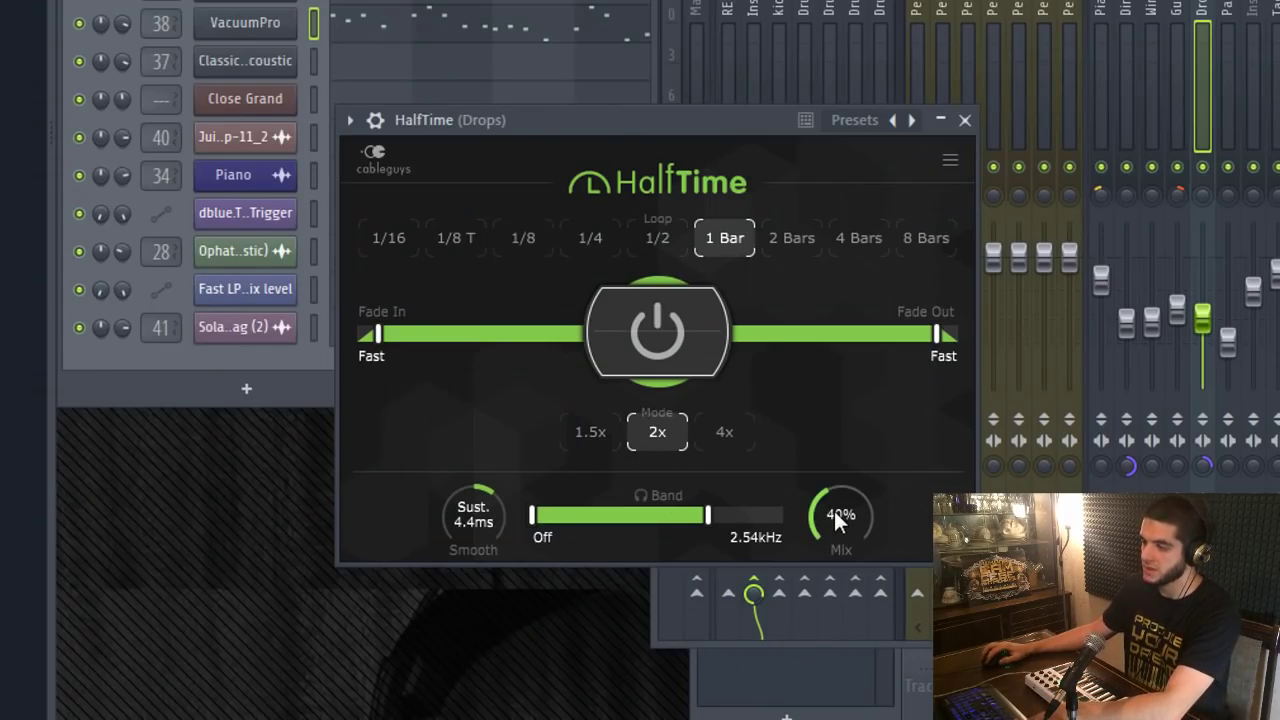
{"action": "left_click", "coordinate": [965, 120]}
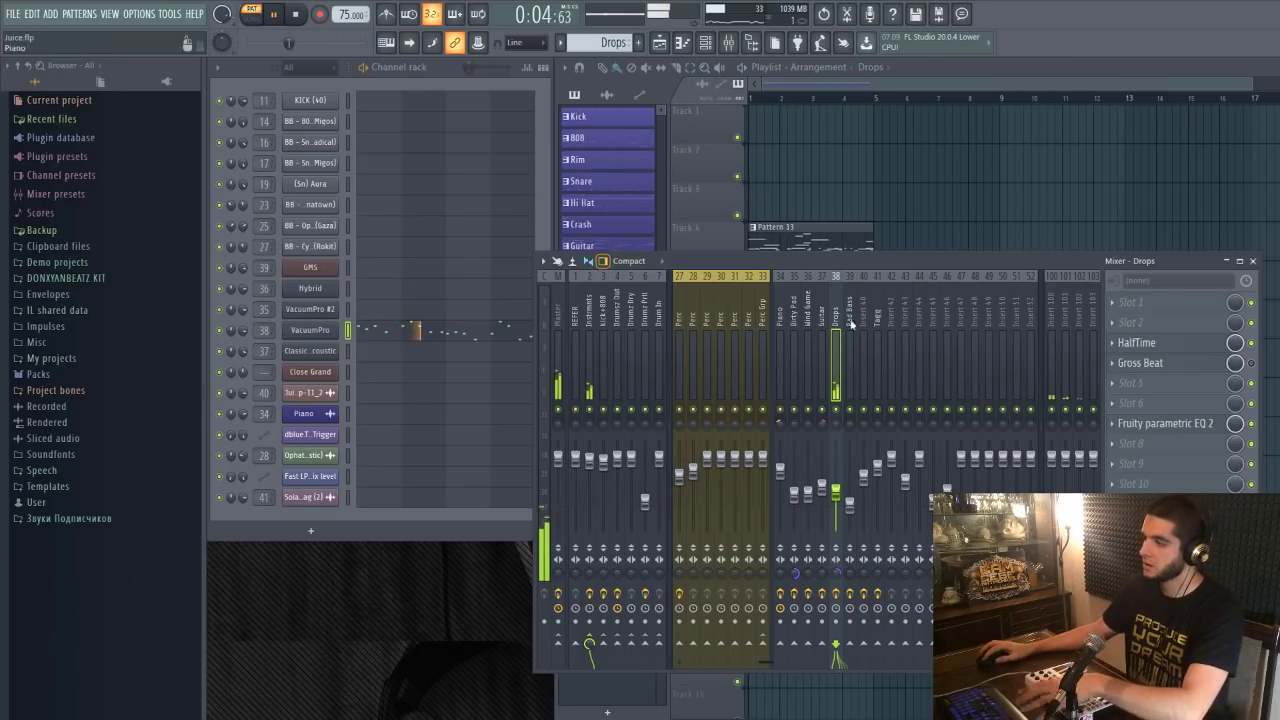
Inspect Gross Beat's volume gate preset on the Drops mixer track during playback, then close the effect.
{"action": "left_click", "coordinate": [1160, 367]}
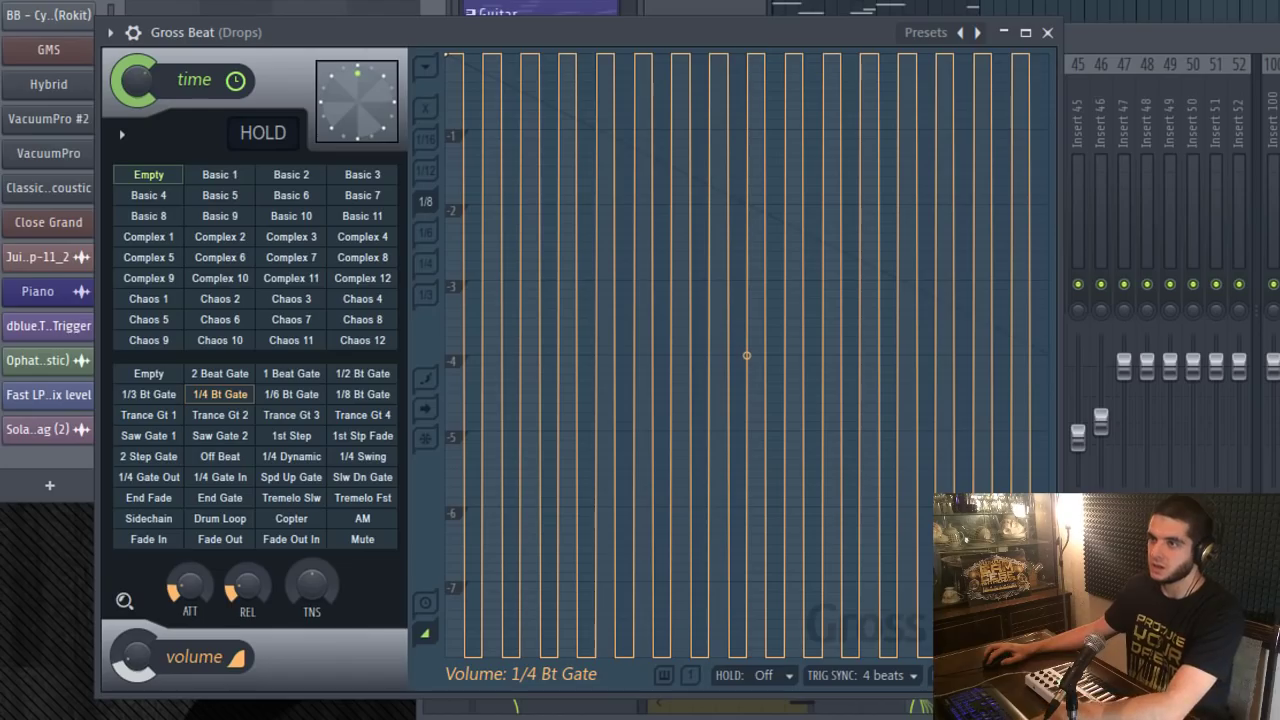
{"action": "key", "text": "space"}
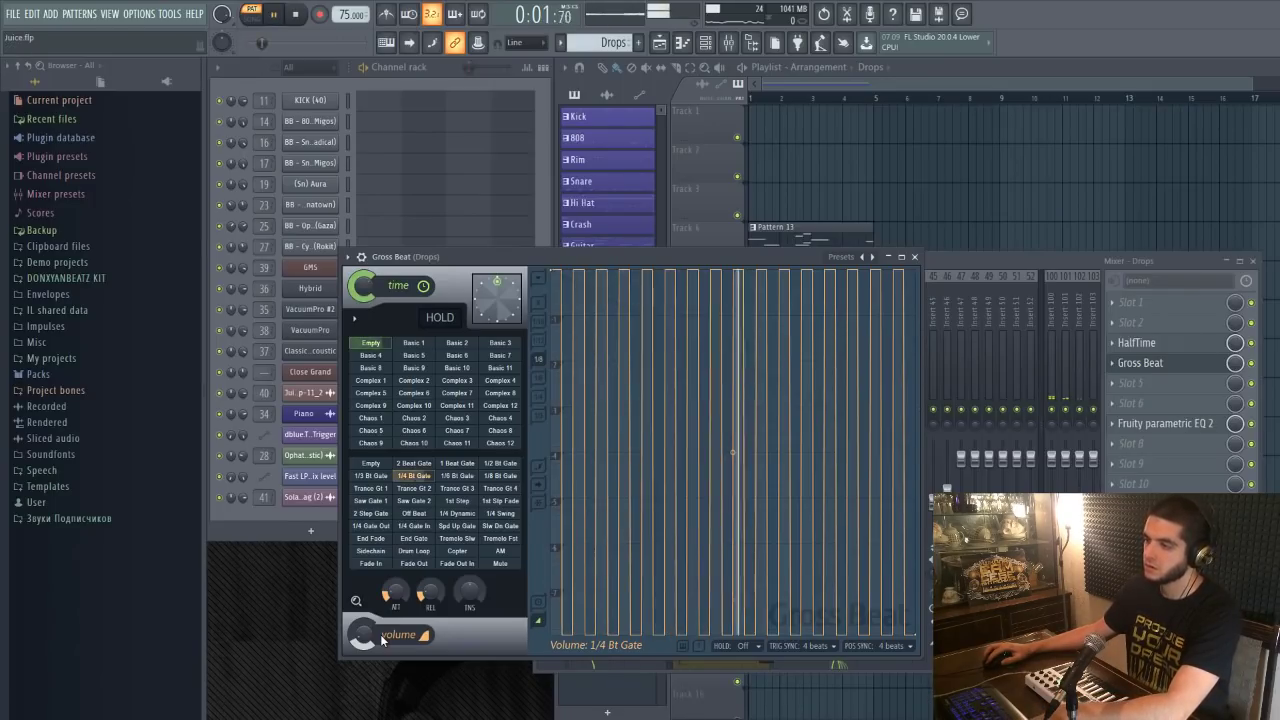
{"action": "key", "text": "Escape"}
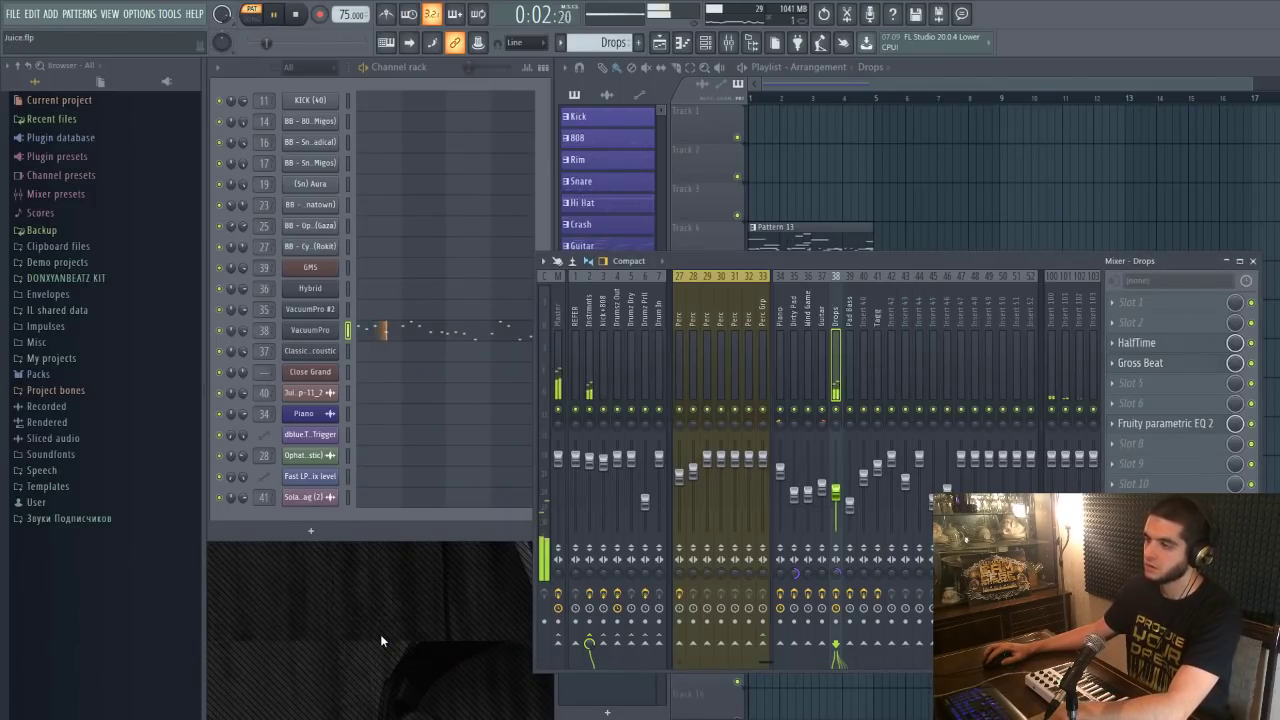
Place the Drops pattern at bar 1 of Track 6 in the arrangement.
{"action": "left_click", "coordinate": [850, 79]}
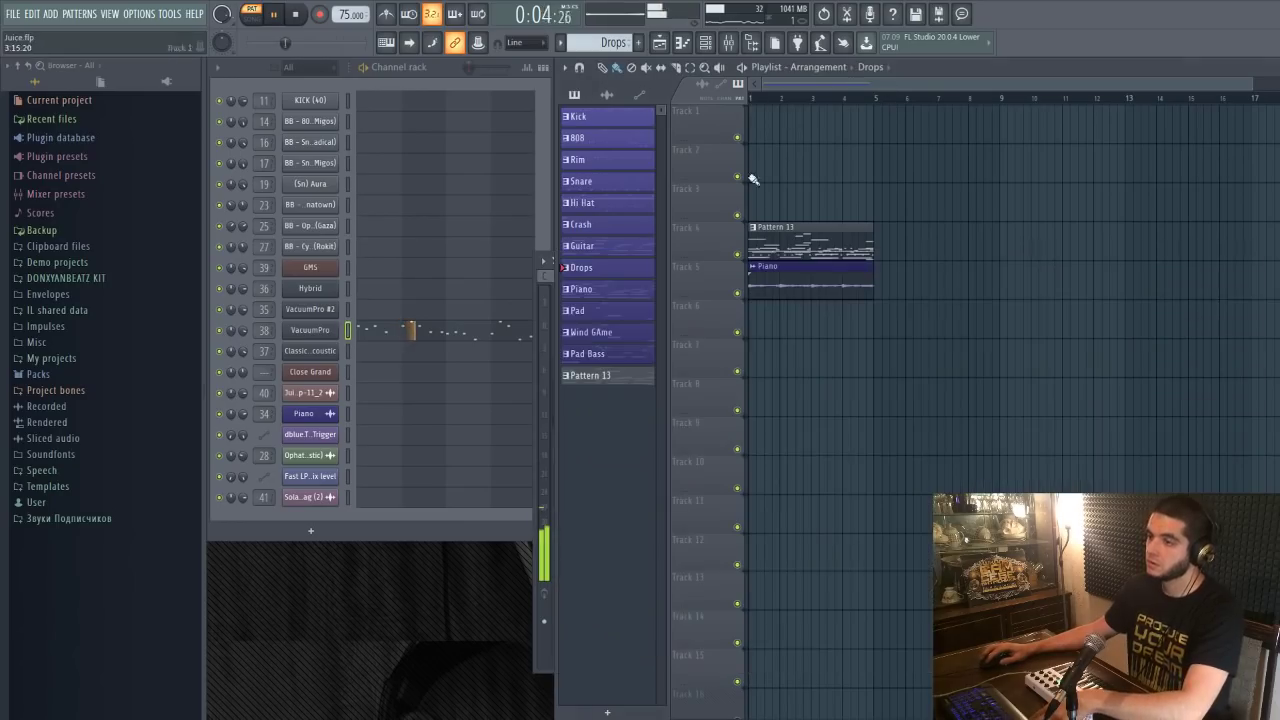
{"action": "left_click_drag", "start_coordinate": [613, 279], "coordinate": [750, 312]}
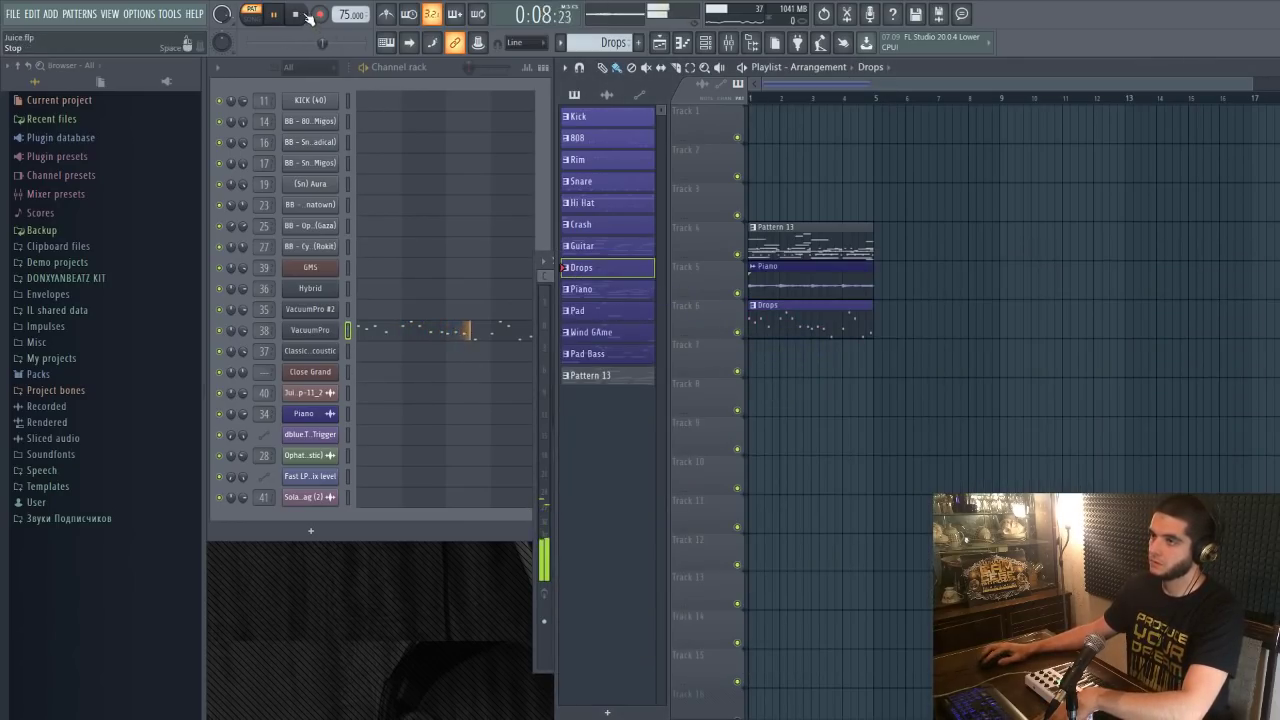